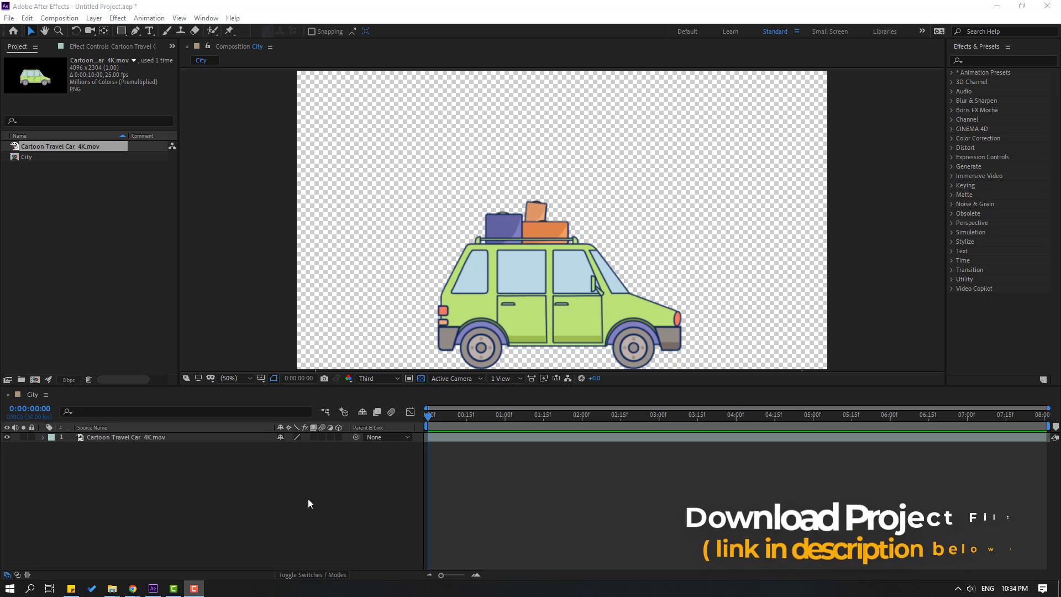
# - Create a white solid named BG and move it beneath the car layer
pyautogui.moveTo(434, 420); pyautogui.dragTo(415, 410)
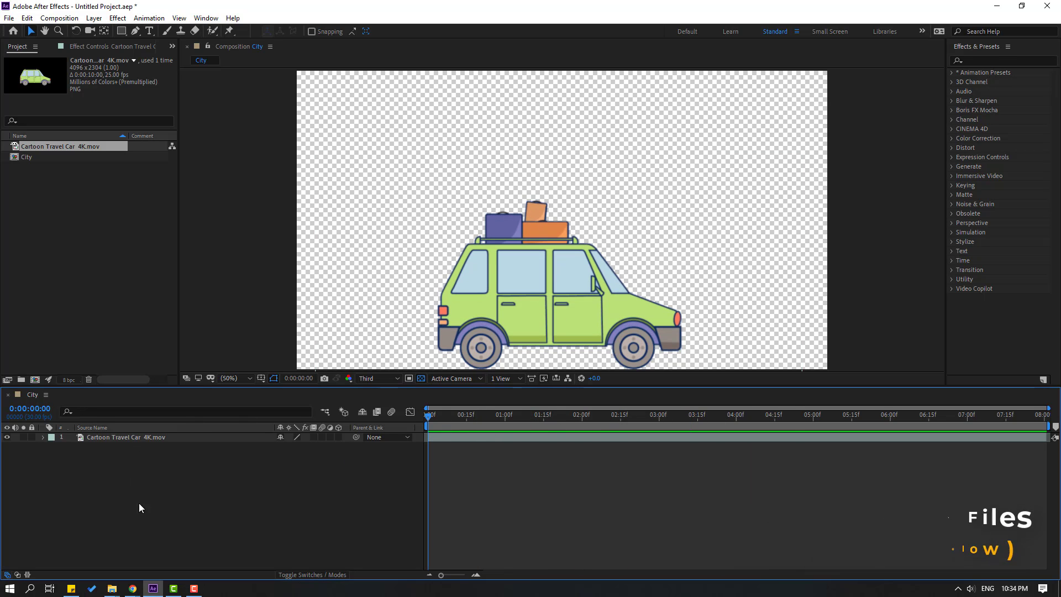
pyautogui.rightClick(111, 486)
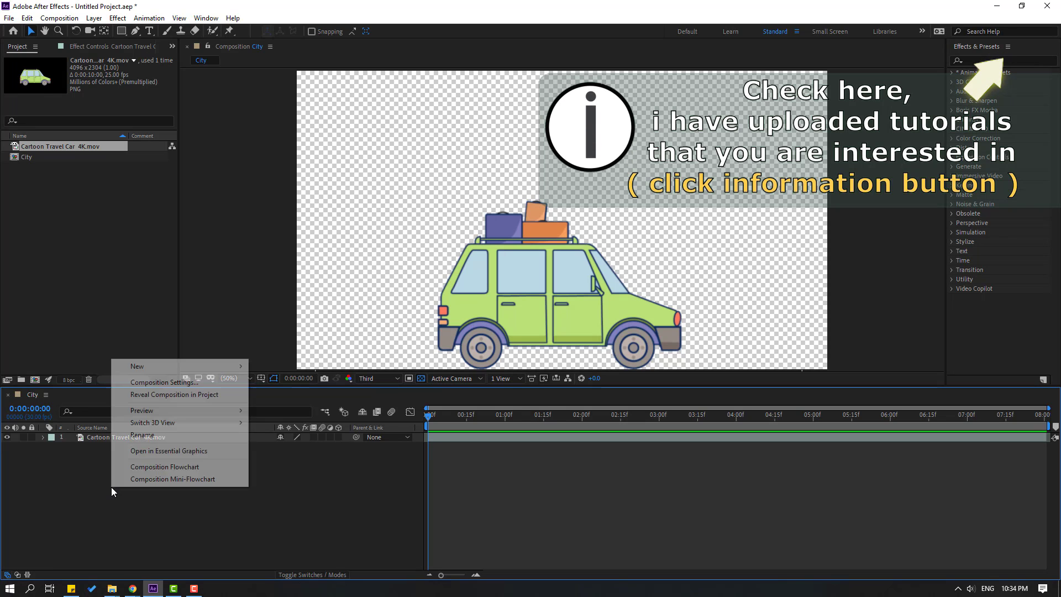
pyautogui.moveTo(165, 366)
pyautogui.click(275, 395)
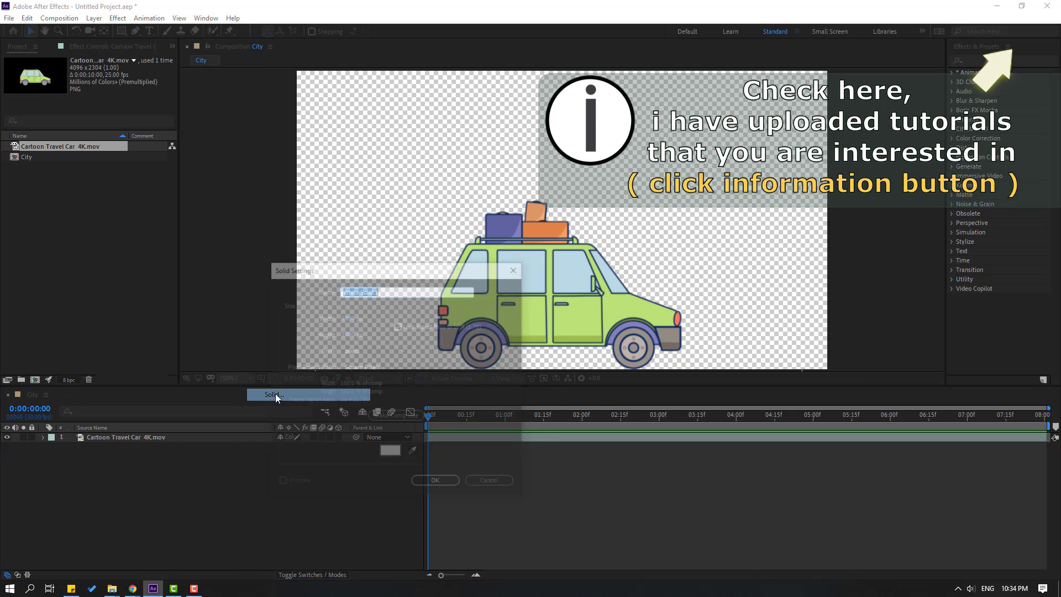
pyautogui.write('BG')
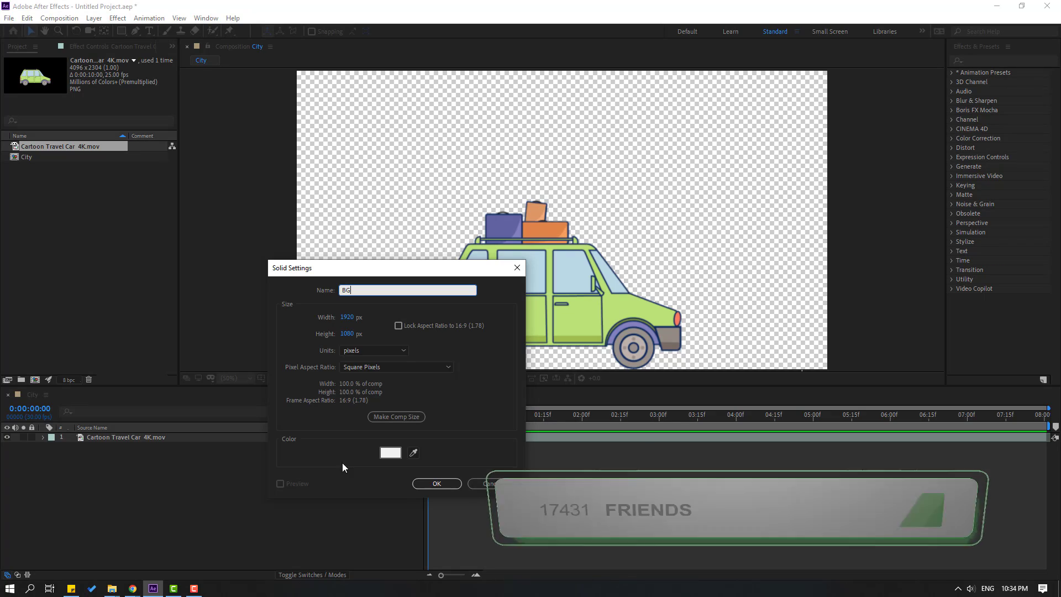
pyautogui.click(437, 484)
pyautogui.moveTo(116, 438); pyautogui.dragTo(120, 459)
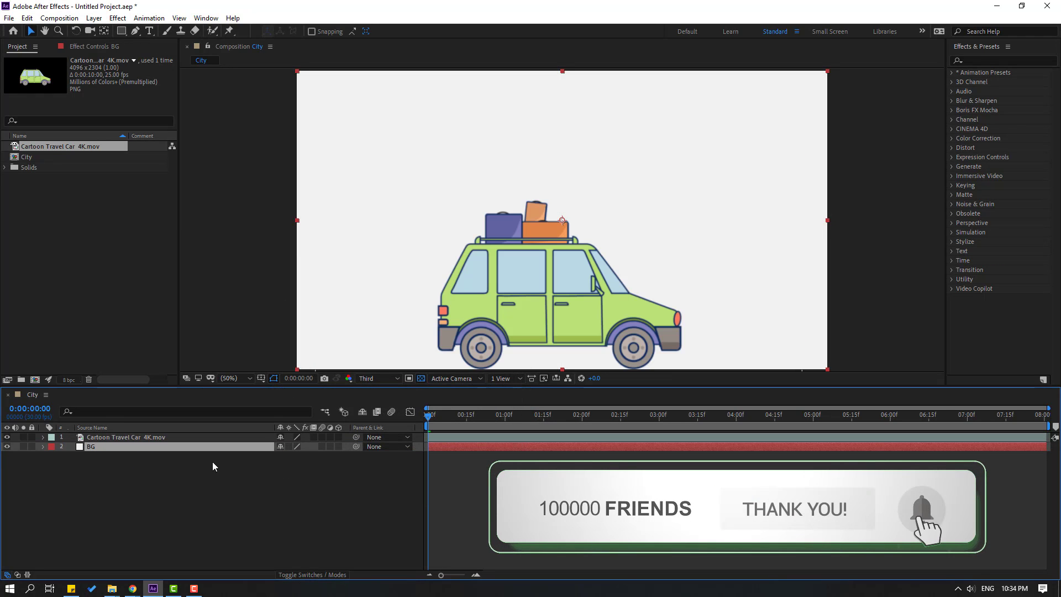
# - Apply the Gradient Ramp effect, found by searching 'gradi', to the BG layer
pyautogui.click(978, 62)
pyautogui.write('gradi')
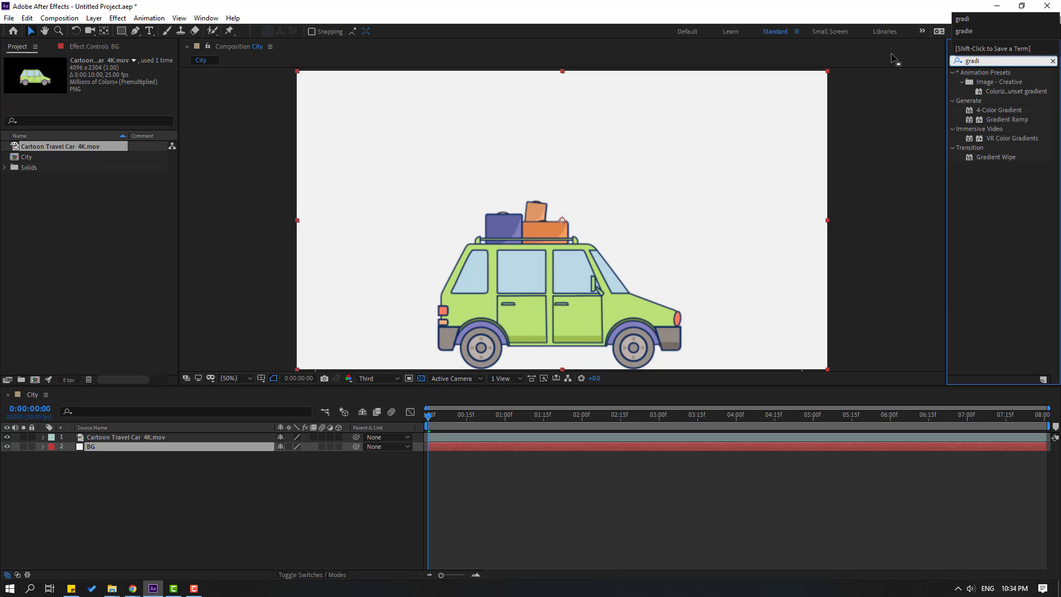
pyautogui.click(1001, 119)
pyautogui.moveTo(992, 143); pyautogui.dragTo(89, 449)
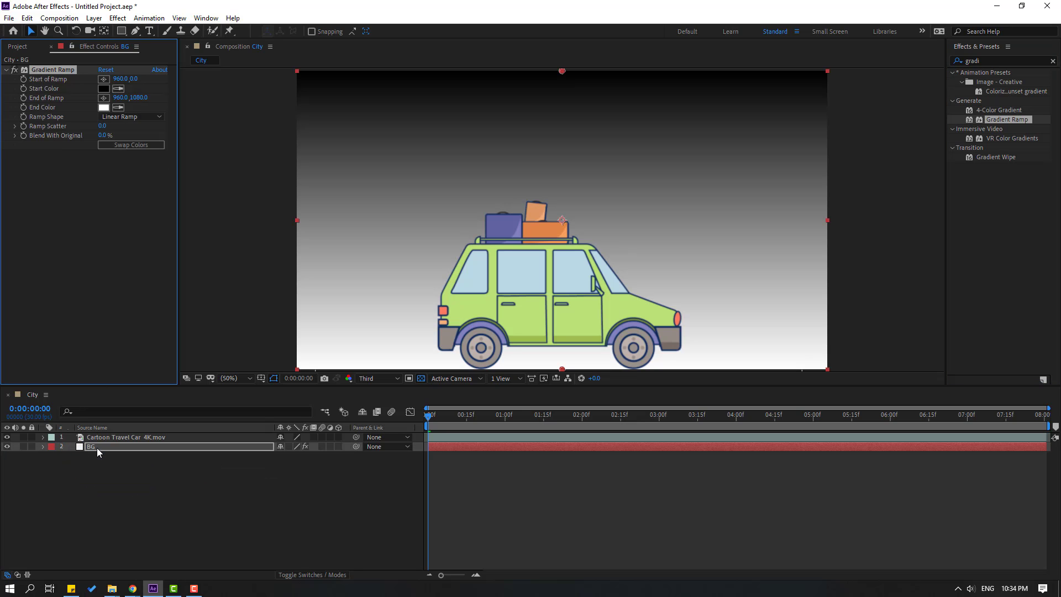
# - Set the gradient's start colour to bright cyan
pyautogui.click(103, 89)
pyautogui.click(657, 434)
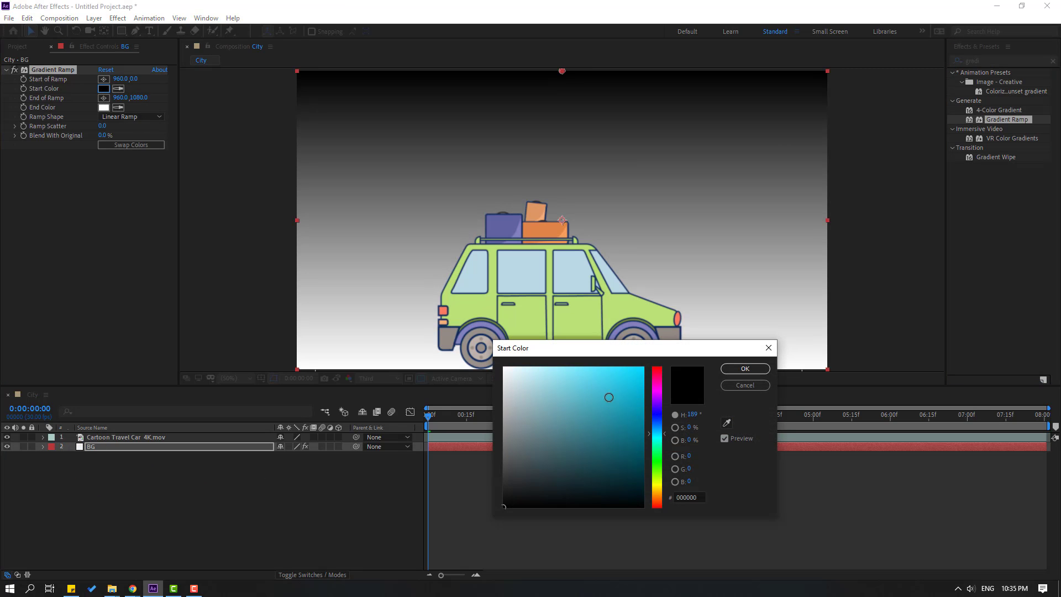
pyautogui.click(594, 371)
pyautogui.click(744, 369)
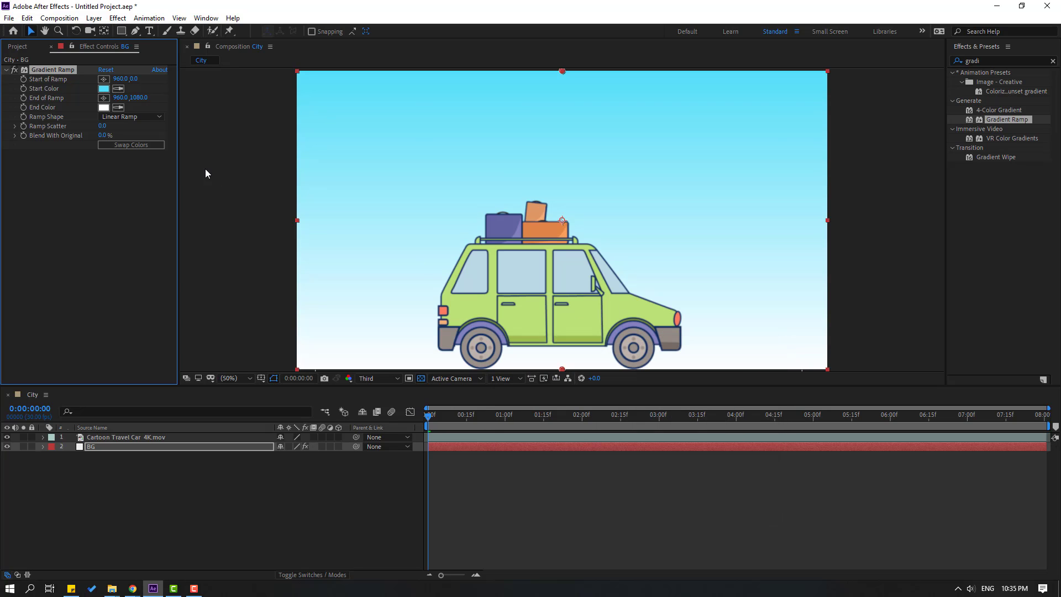
# - Set the end colour to pale blue and swap the colours so light is on top
pyautogui.click(103, 108)
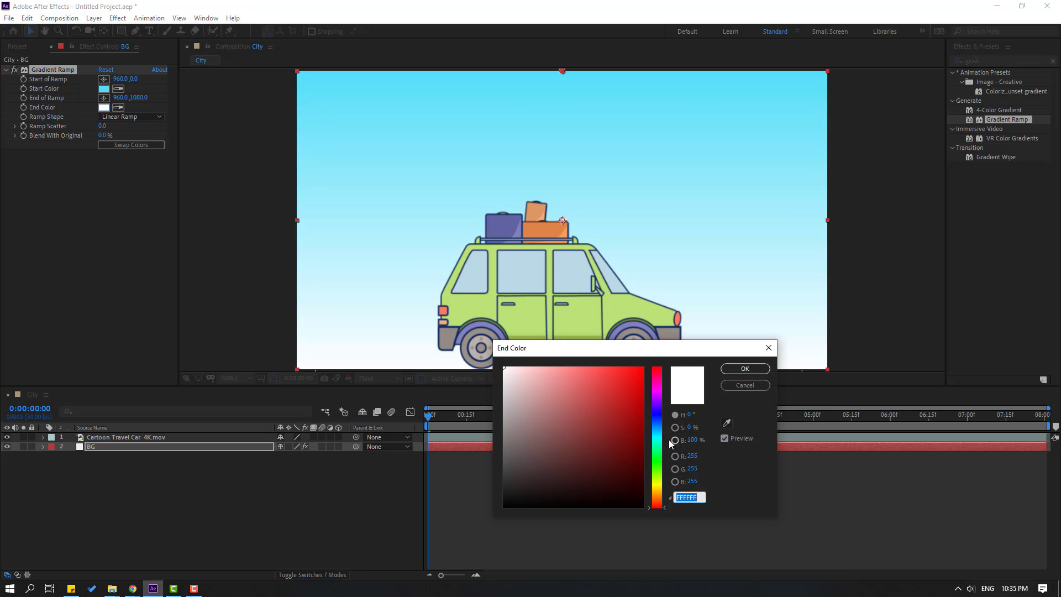
pyautogui.click(592, 375)
pyautogui.click(655, 426)
pyautogui.click(586, 394)
pyautogui.moveTo(575, 389); pyautogui.dragTo(527, 369)
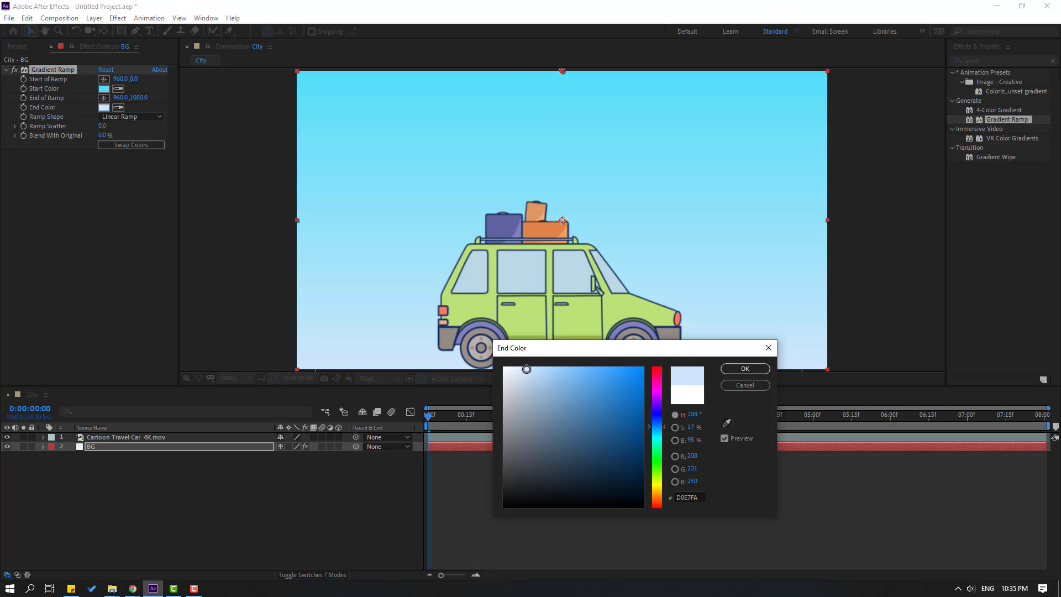
pyautogui.click(738, 371)
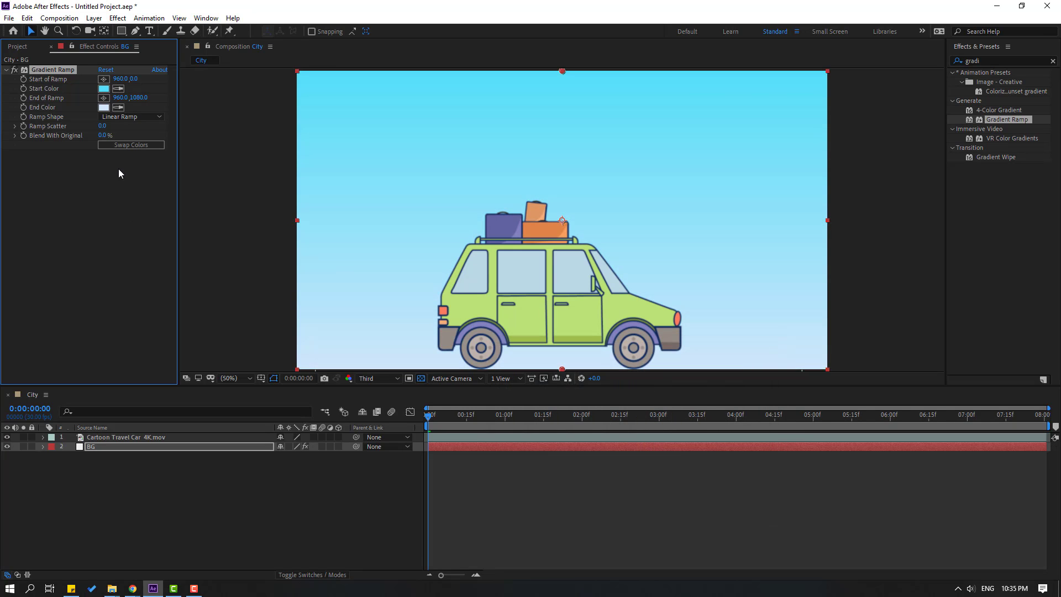
pyautogui.click(126, 148)
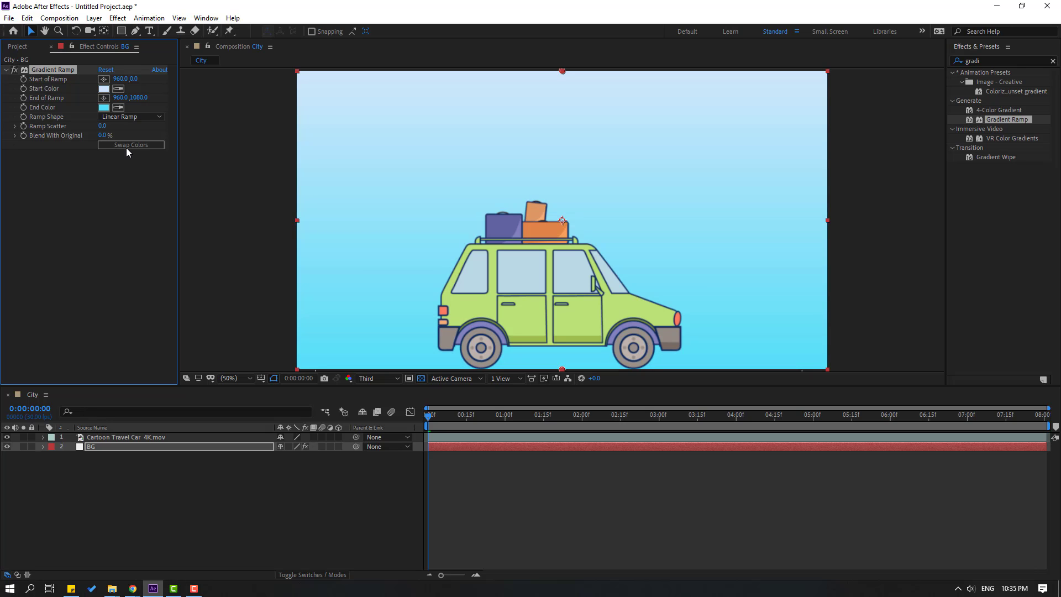
pyautogui.click(103, 465)
# - Create a new solid layer named BUILDS at the top of the layer stack
pyautogui.rightClick(128, 497)
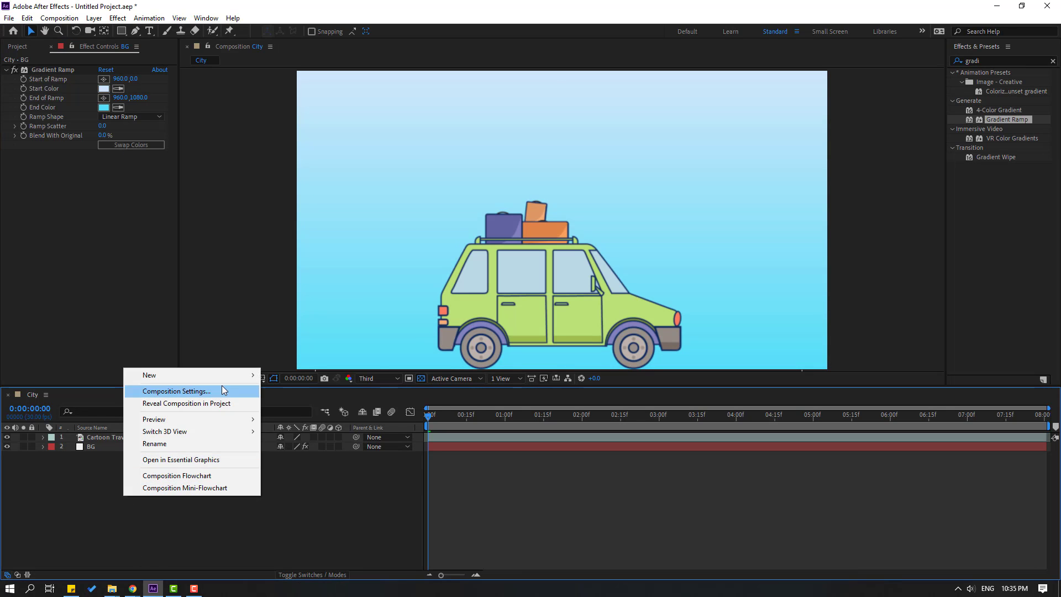
pyautogui.moveTo(193, 374)
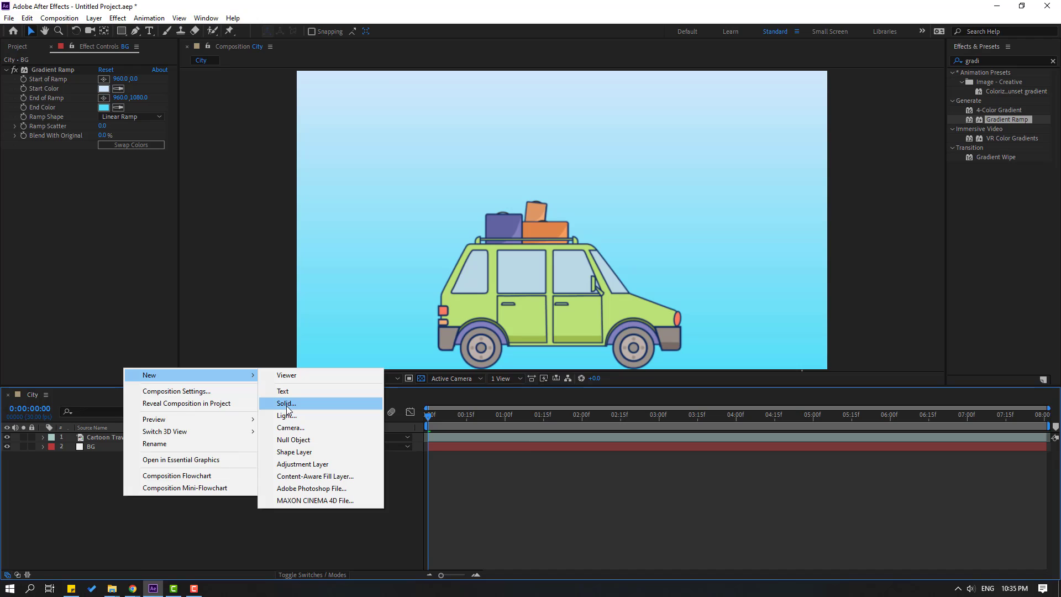
pyautogui.click(286, 407)
pyautogui.write('BUILDS')
pyautogui.click(437, 483)
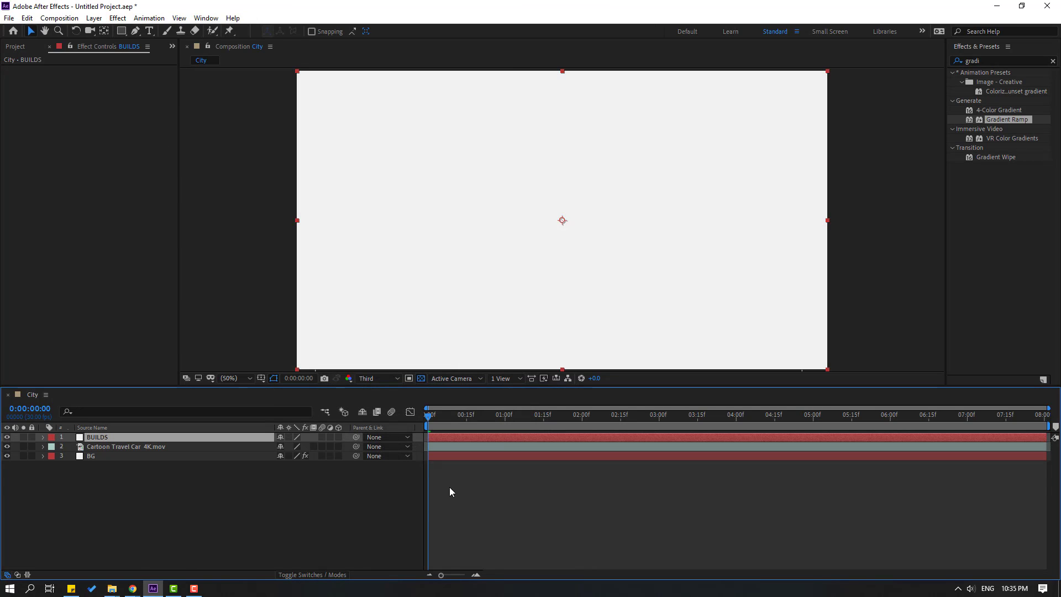
# - Draw twelve rectangular building masks of varying heights across the BUILDS solid
pyautogui.click(122, 32)
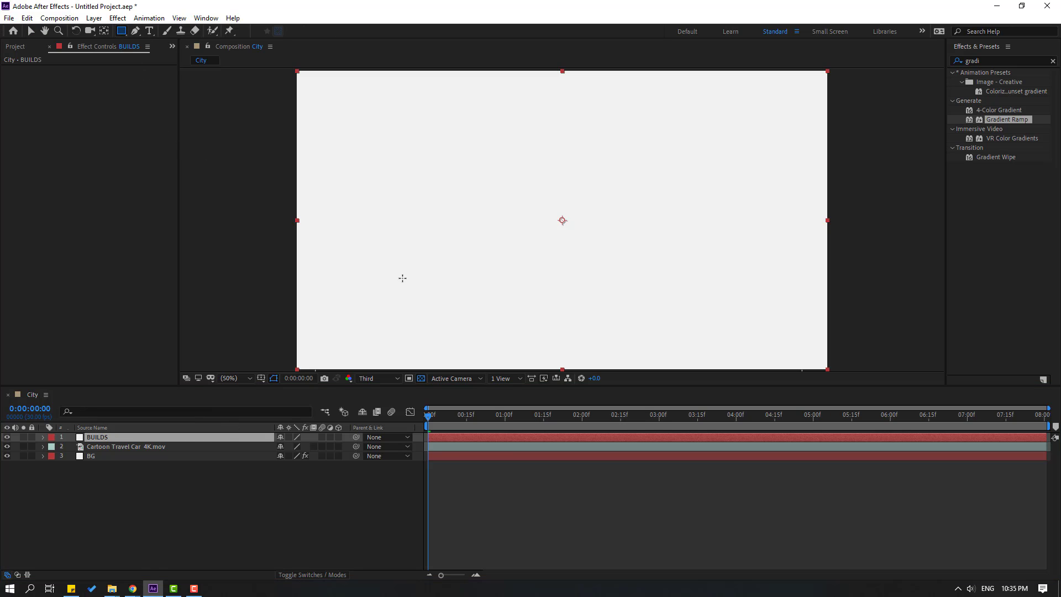
pyautogui.moveTo(305, 227); pyautogui.dragTo(362, 370)
pyautogui.moveTo(404, 342); pyautogui.dragTo(374, 289)
pyautogui.moveTo(335, 240); pyautogui.dragTo(384, 339)
pyautogui.moveTo(374, 283); pyautogui.dragTo(430, 338)
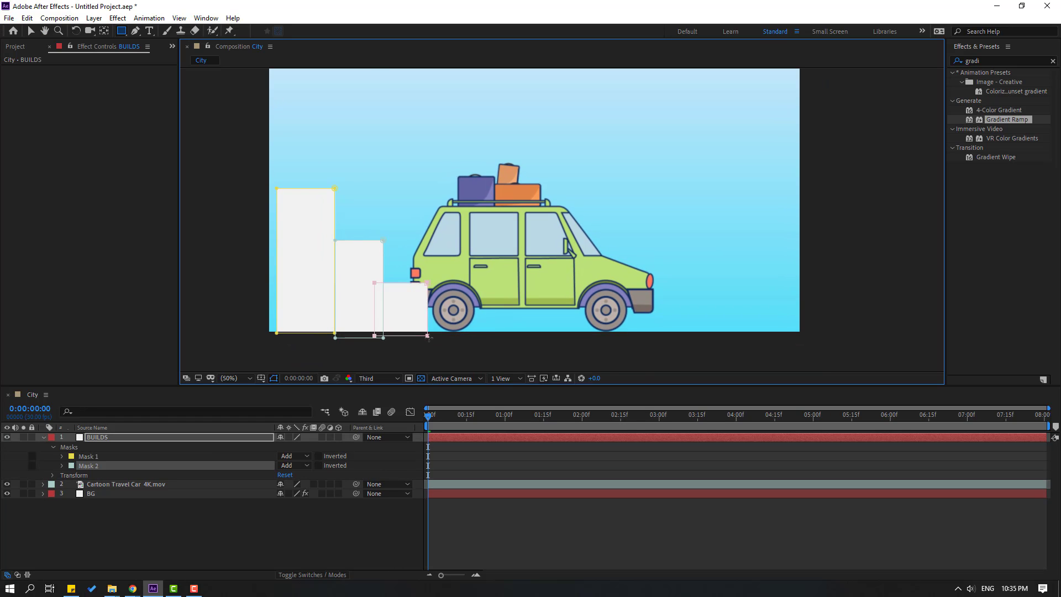
pyautogui.moveTo(420, 257); pyautogui.dragTo(477, 347)
pyautogui.moveTo(463, 226); pyautogui.dragTo(517, 341)
pyautogui.moveTo(508, 163)
pyautogui.mouseDown()
pyautogui.moveTo(543, 361)
pyautogui.moveTo(601, 353)
pyautogui.mouseUp()
pyautogui.moveTo(673, 263)
pyautogui.mouseDown()
pyautogui.moveTo(568, 315)
pyautogui.moveTo(562, 338)
pyautogui.mouseUp()
pyautogui.moveTo(653, 204)
pyautogui.mouseDown()
pyautogui.moveTo(659, 291)
pyautogui.moveTo(611, 293)
pyautogui.mouseUp()
pyautogui.moveTo(747, 215); pyautogui.dragTo(670, 345)
pyautogui.moveTo(774, 269); pyautogui.dragTo(729, 344)
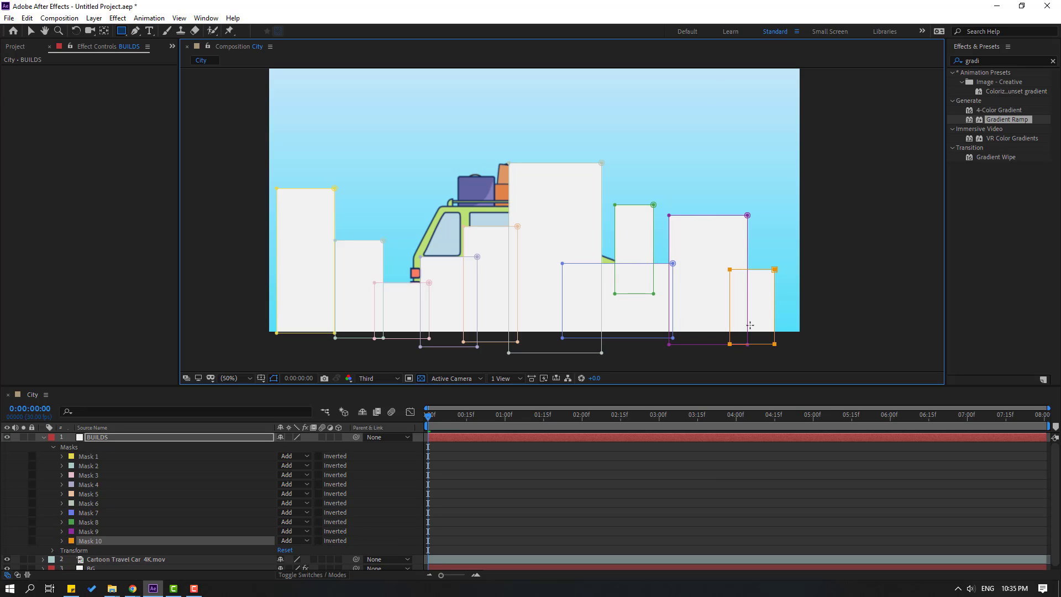
pyautogui.moveTo(762, 198); pyautogui.dragTo(806, 359)
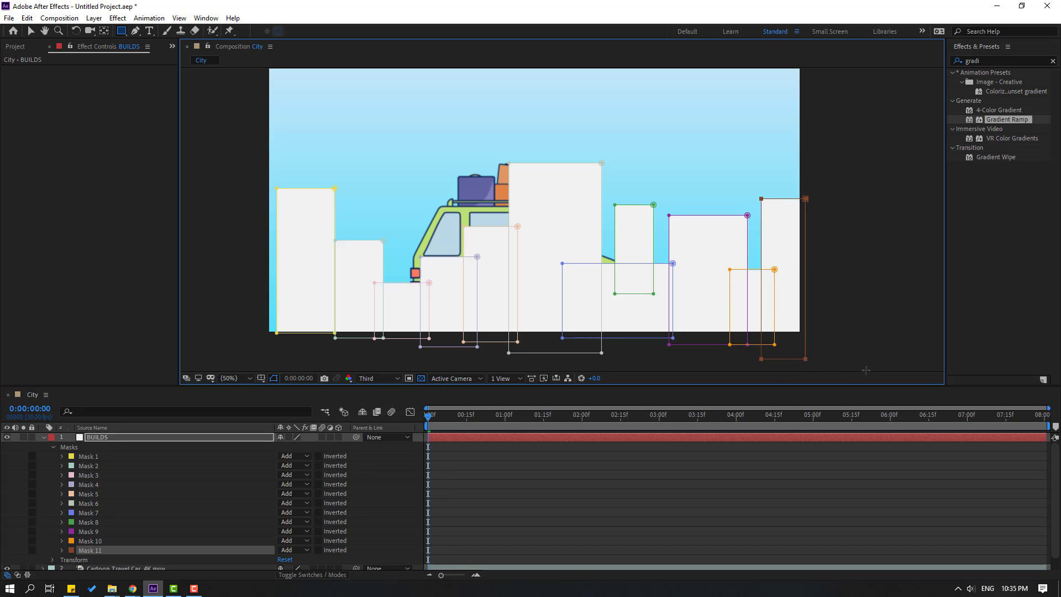
pyautogui.moveTo(250, 255); pyautogui.dragTo(292, 342)
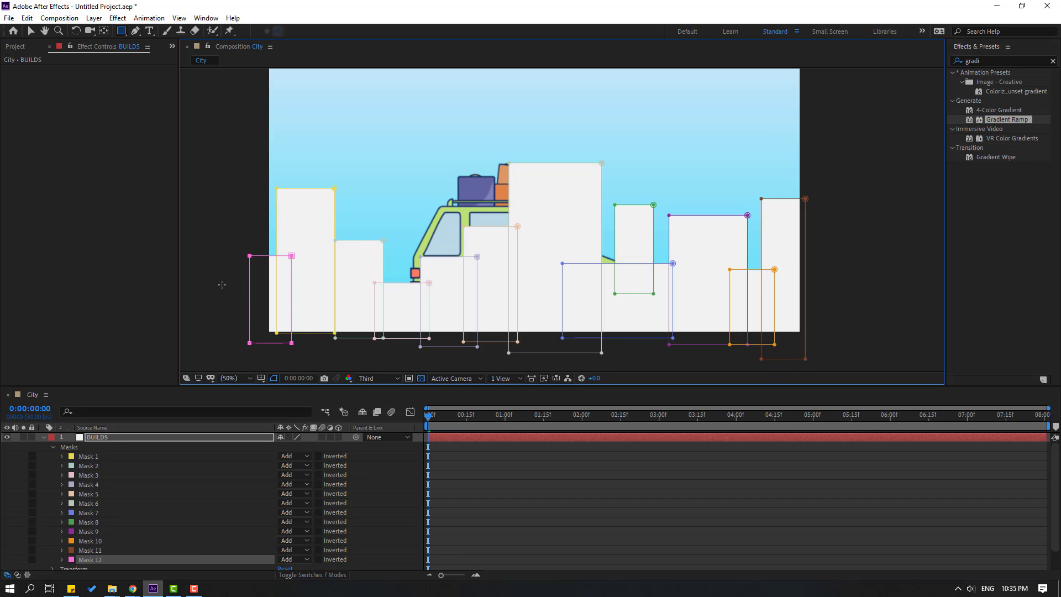
# - Place the BUILDS layer beneath the car and raise the skyline higher in the frame
pyautogui.click(29, 29)
pyautogui.click(42, 437)
pyautogui.moveTo(129, 452); pyautogui.dragTo(137, 451)
pyautogui.moveTo(356, 277); pyautogui.dragTo(351, 209)
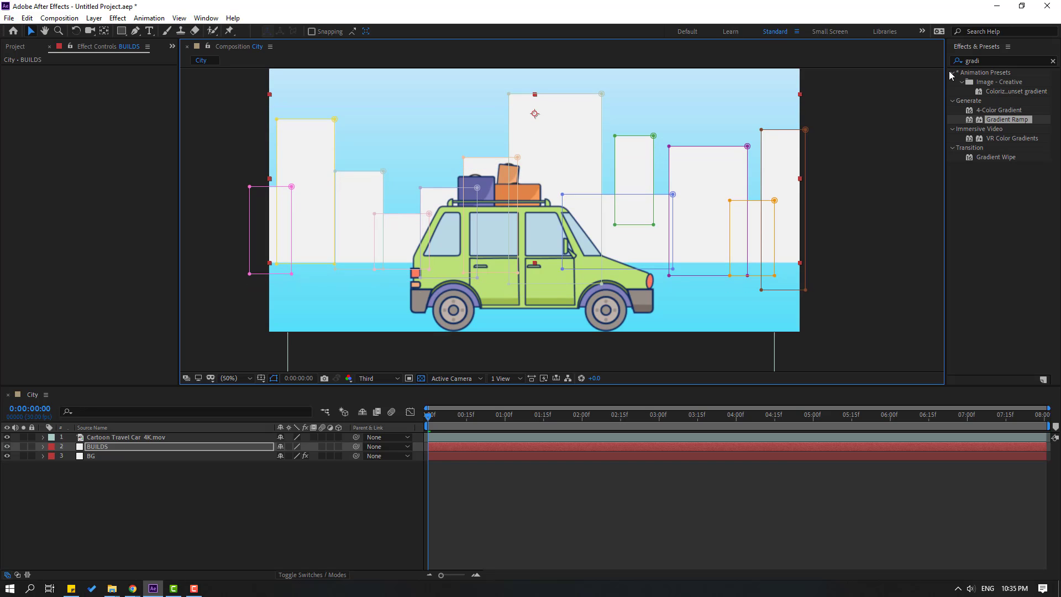
# - Apply a Fill effect to BUILDS and colour the buildings slate blue 6080AC
pyautogui.click(988, 60)
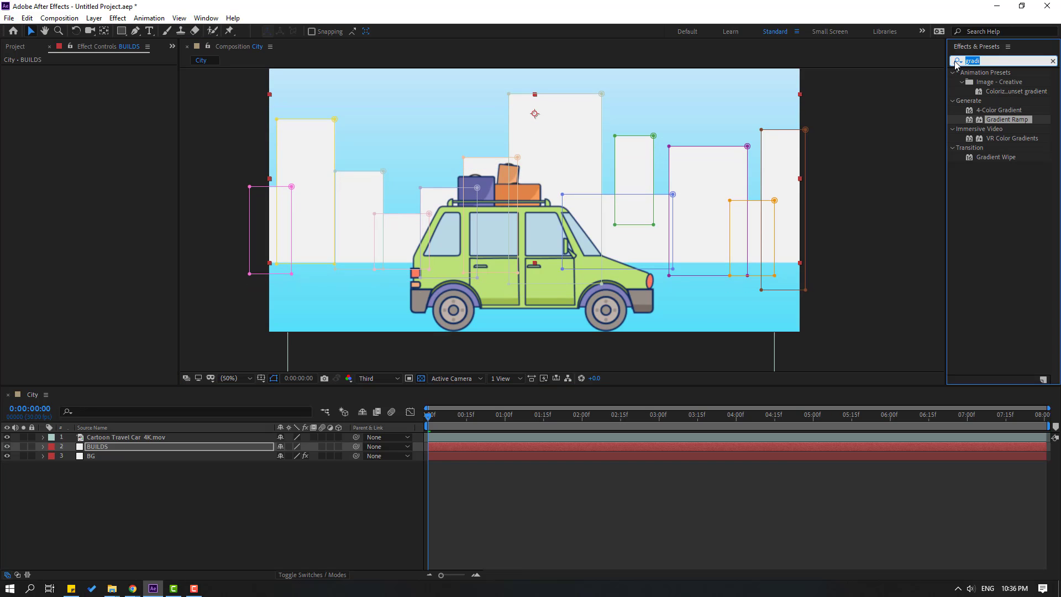
pyautogui.write('fill')
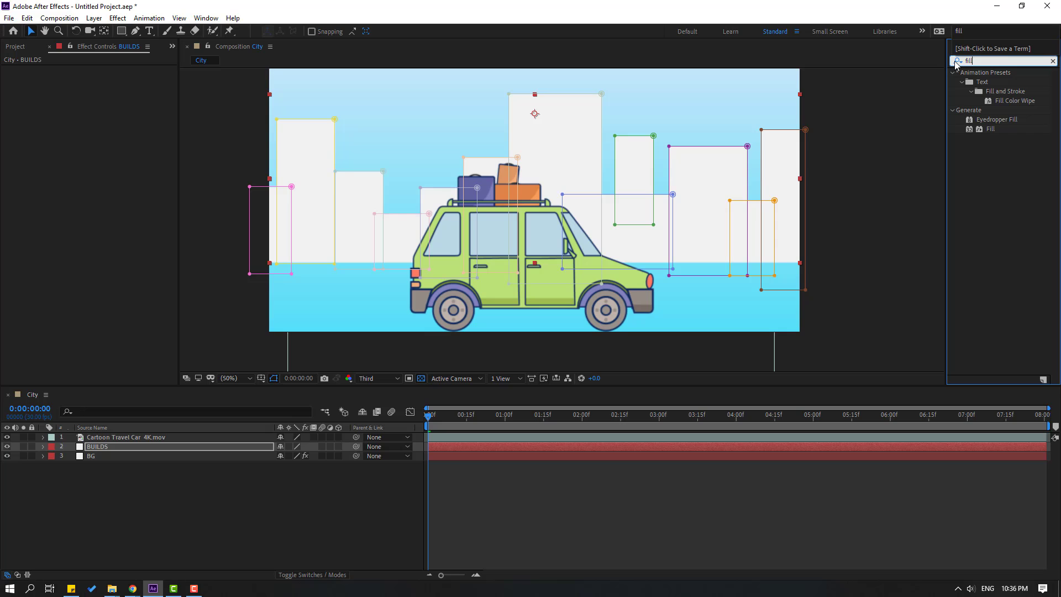
pyautogui.moveTo(990, 130); pyautogui.dragTo(116, 446)
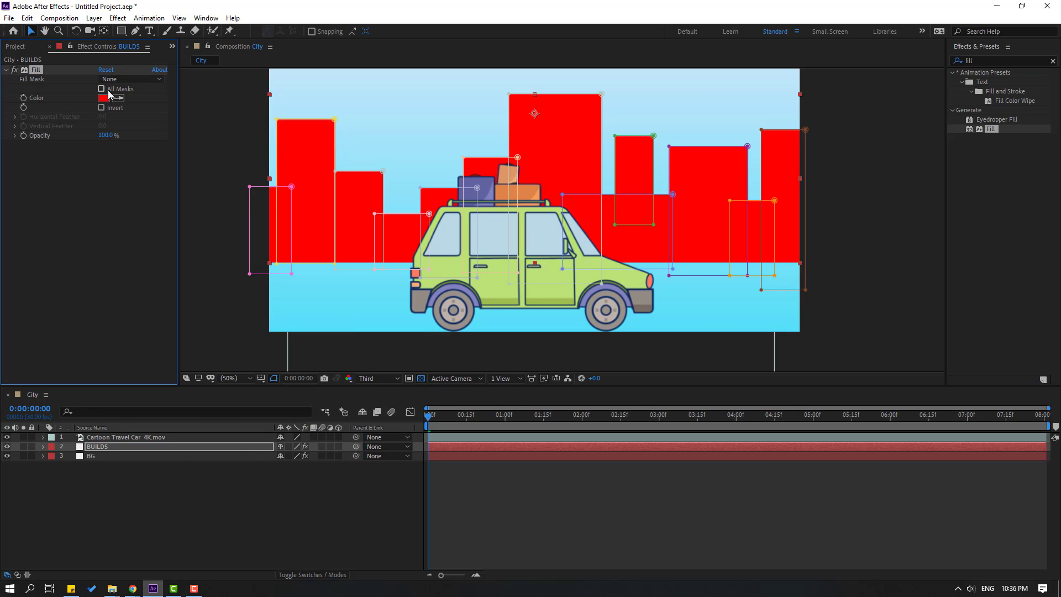
pyautogui.click(103, 98)
pyautogui.moveTo(656, 431)
pyautogui.mouseDown()
pyautogui.moveTo(595, 427)
pyautogui.moveTo(581, 442)
pyautogui.moveTo(567, 440)
pyautogui.moveTo(564, 413)
pyautogui.mouseUp()
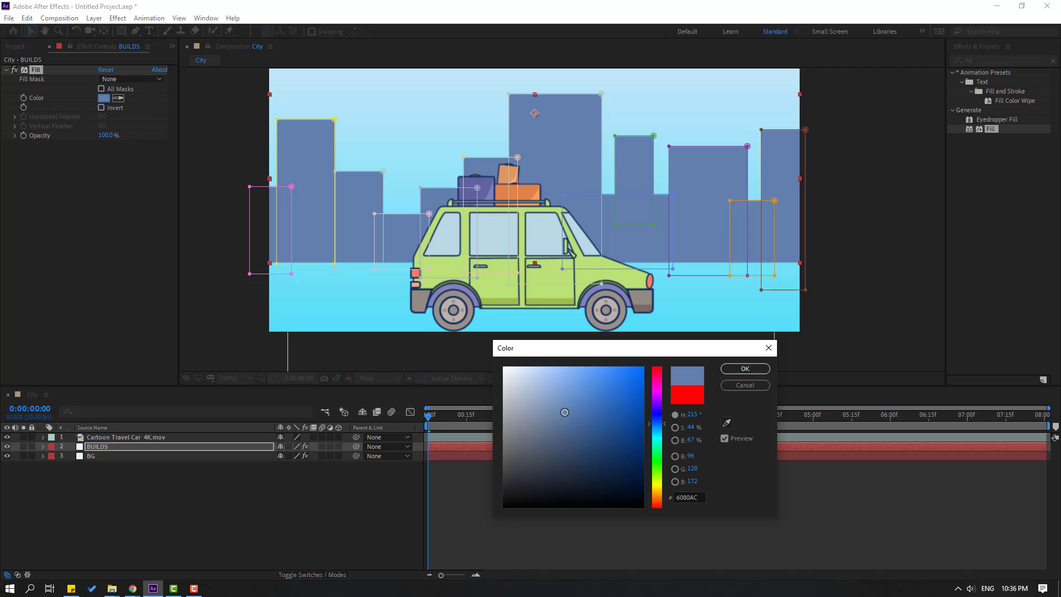
pyautogui.press('Return')
pyautogui.click(359, 524)
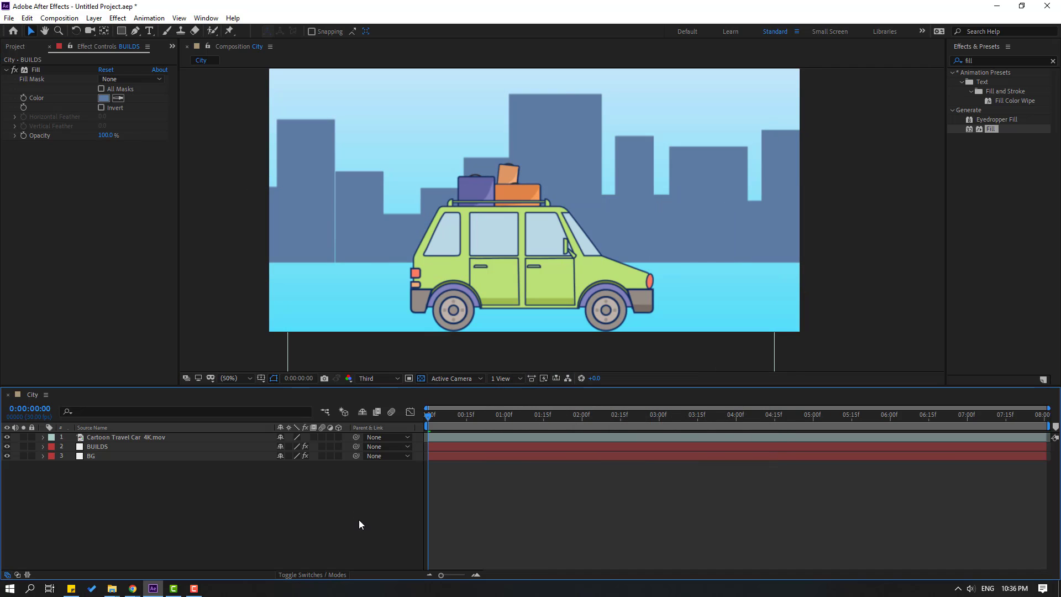
# - Duplicate the BUILDS layer and nudge the copy to the right
pyautogui.click(108, 446)
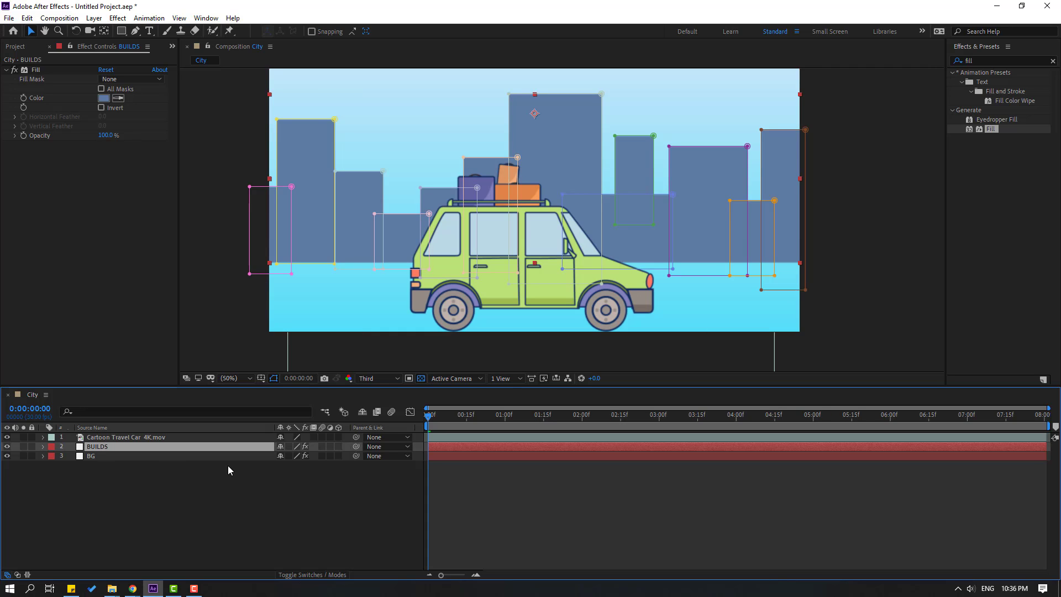
pyautogui.hotkey('ctrl', 'd')
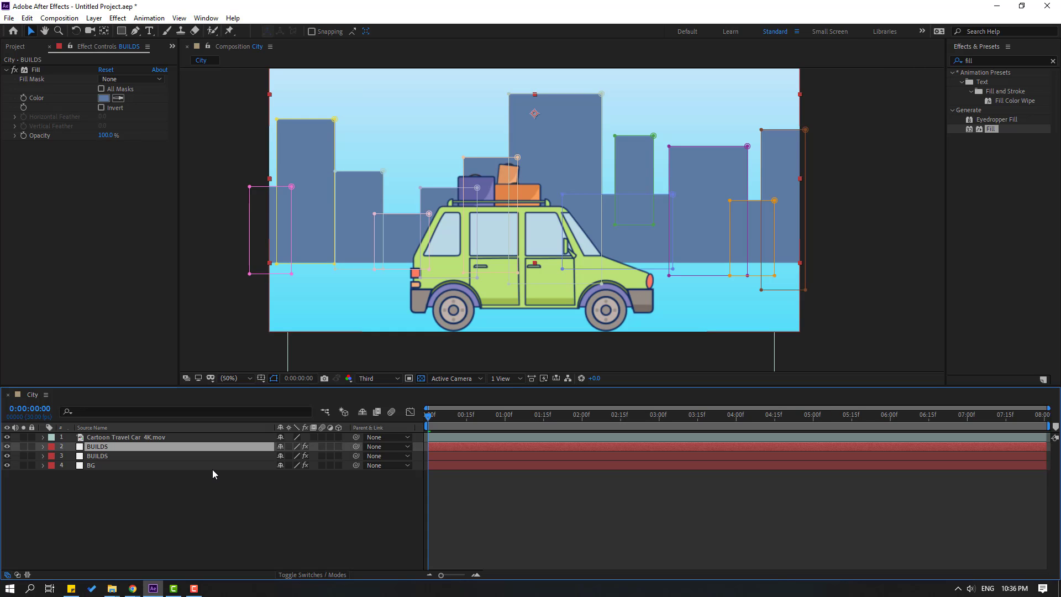
pyautogui.hotkey('shift', 'Right')
pyautogui.hotkey('shift', 'Right')
pyautogui.hotkey('shift', 'Right')
pyautogui.hotkey('shift', 'Right')
pyautogui.hotkey('shift', 'Right')
pyautogui.hotkey('shift', 'Right')
pyautogui.hotkey('shift', 'Right')
pyautogui.hotkey('shift', 'Right')
pyautogui.hotkey('shift', 'Right')
pyautogui.hotkey('shift', 'Right')
pyautogui.hotkey('shift', 'Right')
pyautogui.hotkey('shift', 'Right')
pyautogui.hotkey('shift', 'Right')
pyautogui.hotkey('shift', 'Right')
pyautogui.hotkey('shift', 'Right')
pyautogui.hotkey('shift', 'Right')
pyautogui.hotkey('shift', 'Right')
pyautogui.hotkey('shift', 'Right')
pyautogui.hotkey('shift', 'Right')
pyautogui.hotkey('shift', 'Right')
pyautogui.hotkey('shift', 'Right')
pyautogui.hotkey('shift', 'Right')
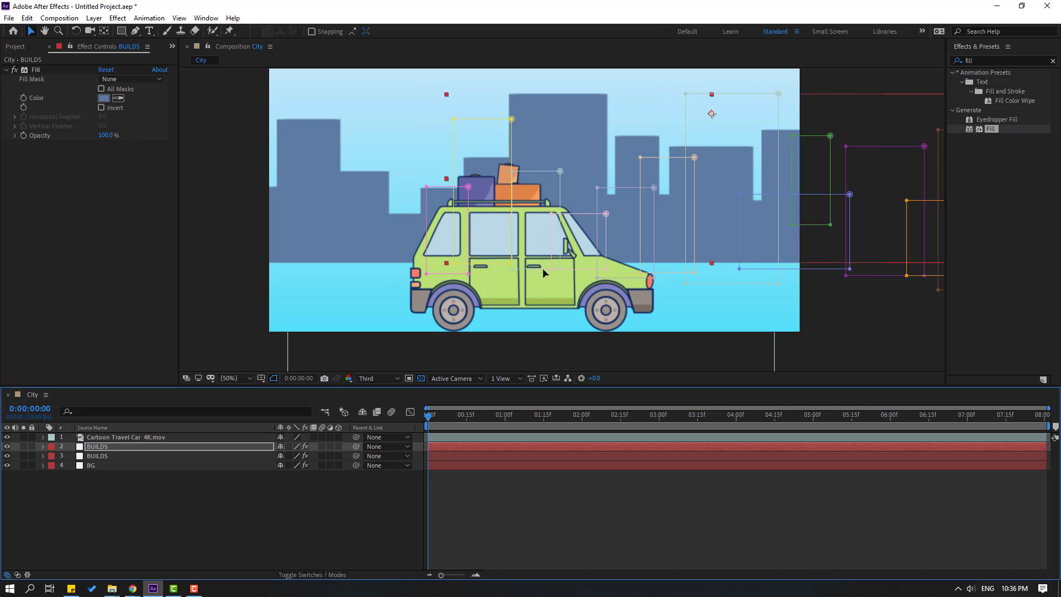
pyautogui.hotkey('shift', 'Right')
pyautogui.hotkey('shift', 'Right')
pyautogui.hotkey('shift', 'Right')
pyautogui.hotkey('shift', 'Right')
pyautogui.hotkey('shift', 'Right')
pyautogui.hotkey('shift', 'Right')
pyautogui.hotkey('shift', 'Right')
pyautogui.hotkey('shift', 'Right')
pyautogui.hotkey('shift', 'Right')
pyautogui.hotkey('shift', 'Right')
pyautogui.hotkey('shift', 'Right')
pyautogui.hotkey('shift', 'Right')
pyautogui.hotkey('shift', 'Right')
pyautogui.hotkey('shift', 'Right')
pyautogui.hotkey('shift', 'Right')
pyautogui.hotkey('shift', 'Right')
pyautogui.hotkey('shift', 'Right')
pyautogui.hotkey('shift', 'Right')
pyautogui.hotkey('shift', 'Right')
pyautogui.hotkey('shift', 'Right')
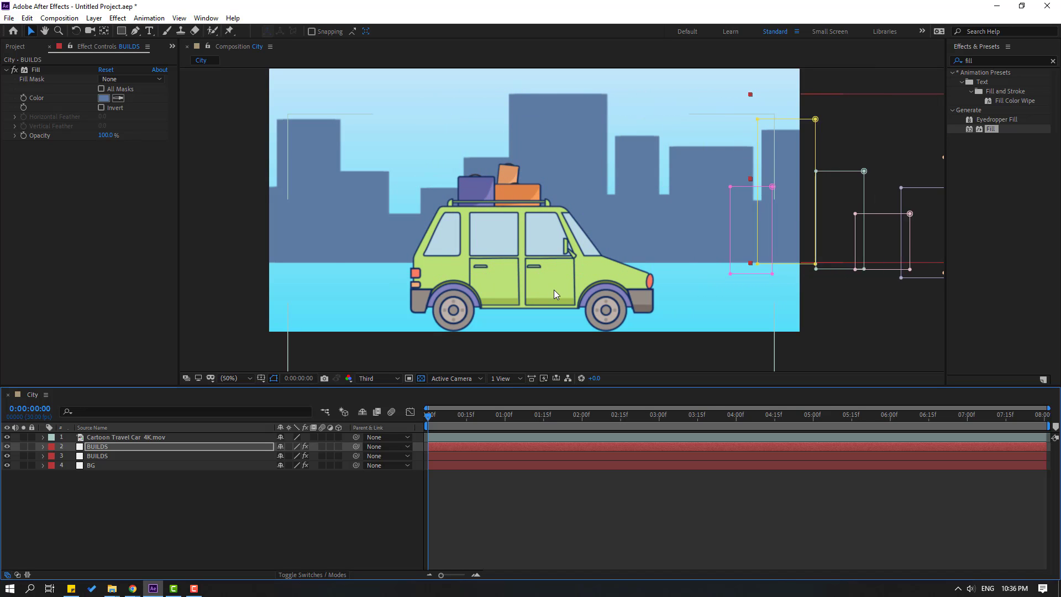
pyautogui.hotkey('shift', 'Right')
pyautogui.hotkey('shift', 'Right')
pyautogui.hotkey('shift', 'Right')
pyautogui.hotkey('shift', 'Right')
pyautogui.hotkey('shift', 'Right')
pyautogui.click(82, 489)
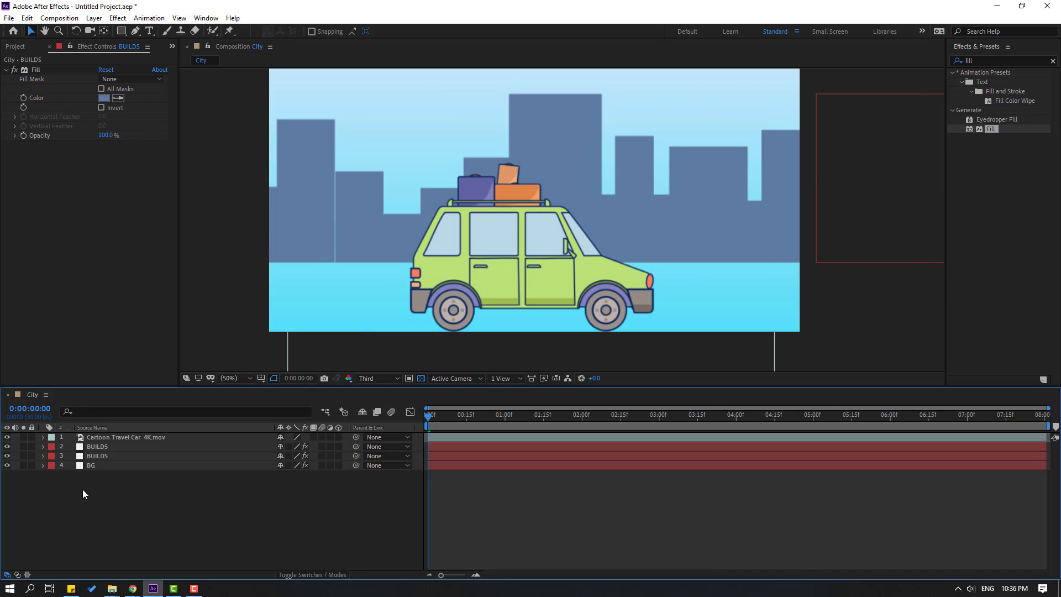
# - Rename the original skyline layer B01 and the duplicate B02
pyautogui.click(102, 456)
pyautogui.press('Return')
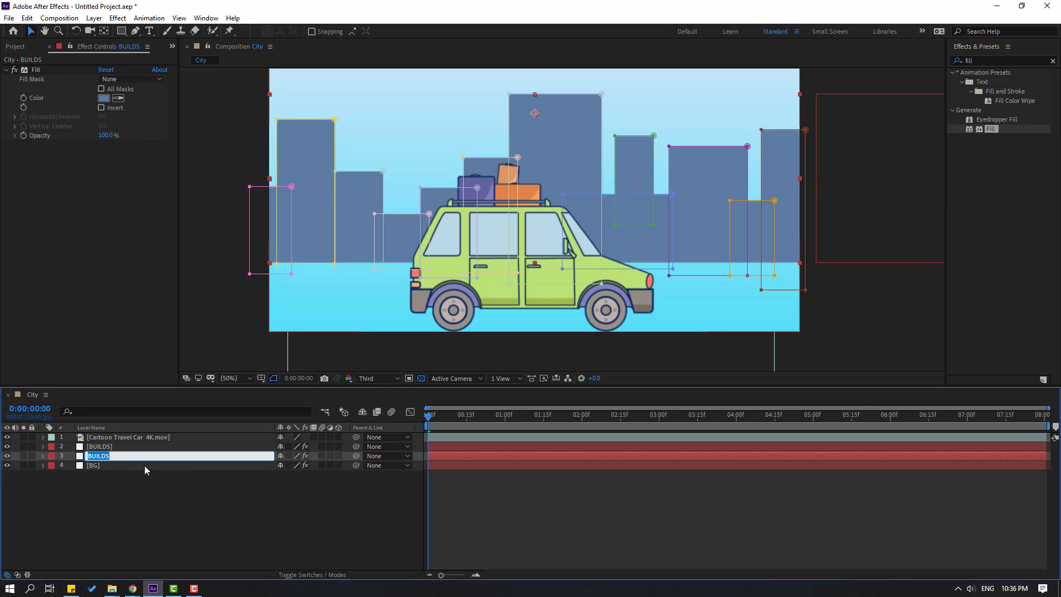
pyautogui.write('B01')
pyautogui.press('Return')
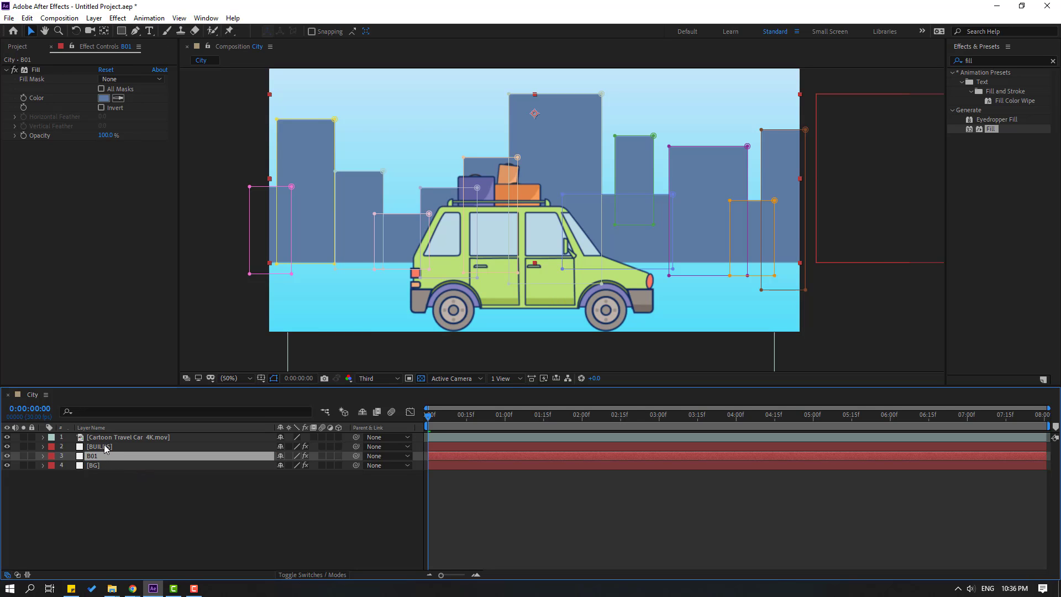
pyautogui.click(105, 449)
pyautogui.press('Return')
pyautogui.write('B')
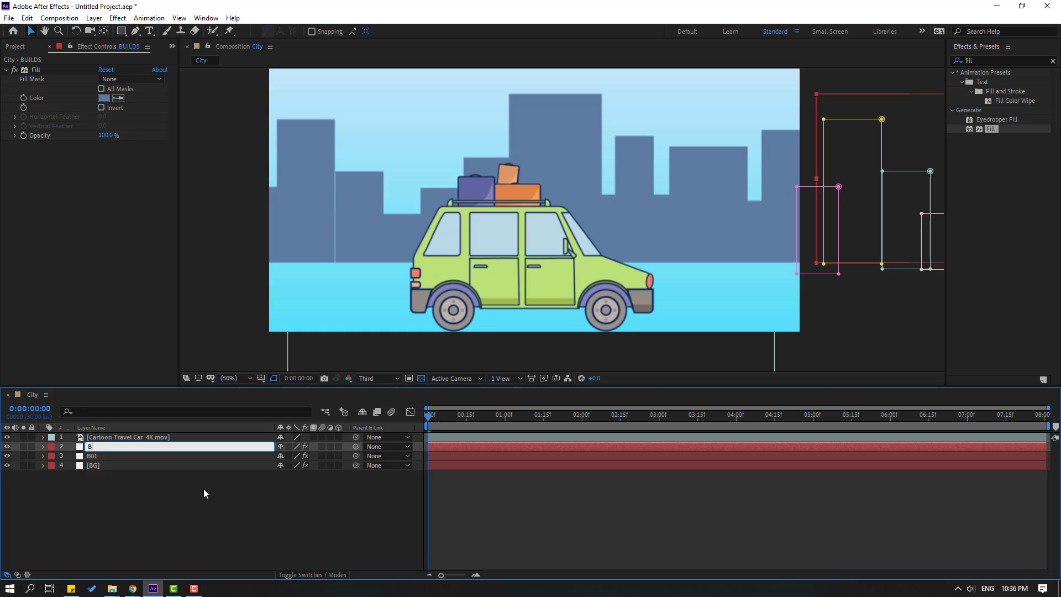
pyautogui.write('02')
pyautogui.press('Return')
pyautogui.click(121, 515)
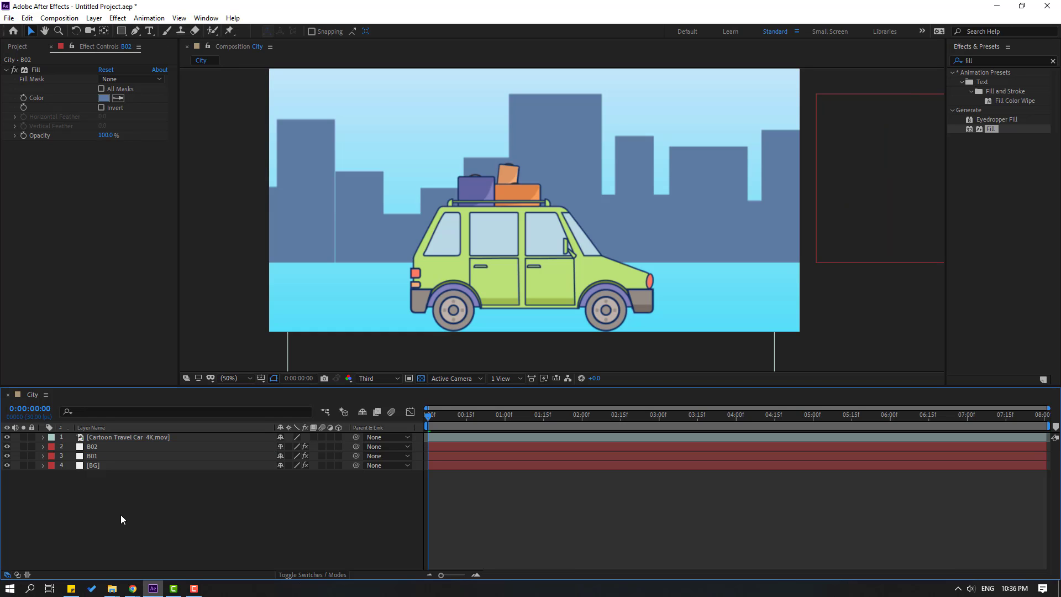
pyautogui.click(114, 450)
# - Parent B02 to B01 and keyframe B01's Position sliding left from 0 to 5:00
pyautogui.moveTo(286, 442); pyautogui.dragTo(102, 458)
pyautogui.click(105, 458)
pyautogui.press('p')
pyautogui.click(71, 465)
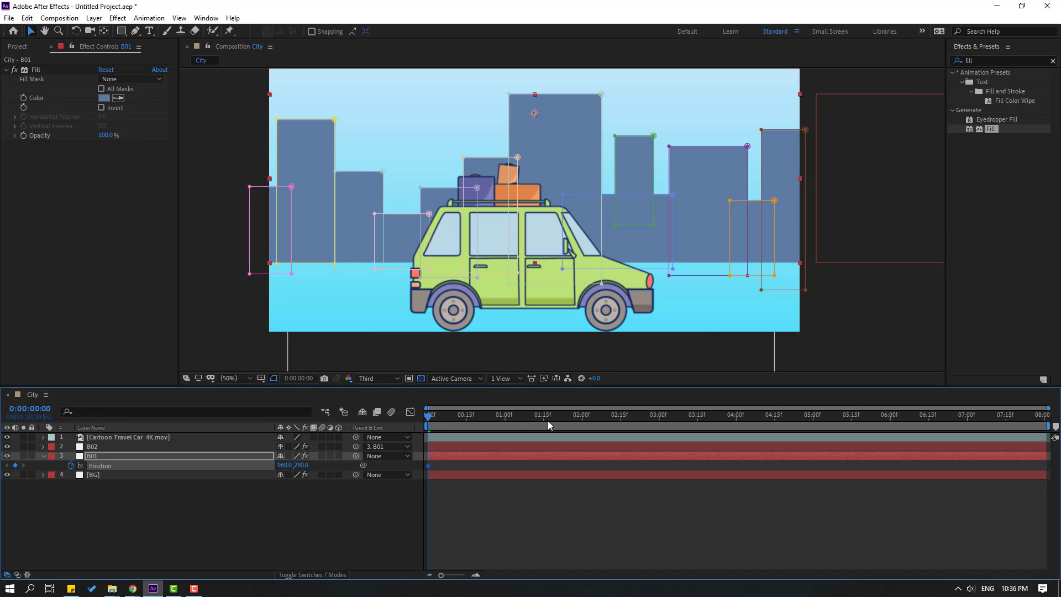
pyautogui.moveTo(575, 416); pyautogui.dragTo(813, 436)
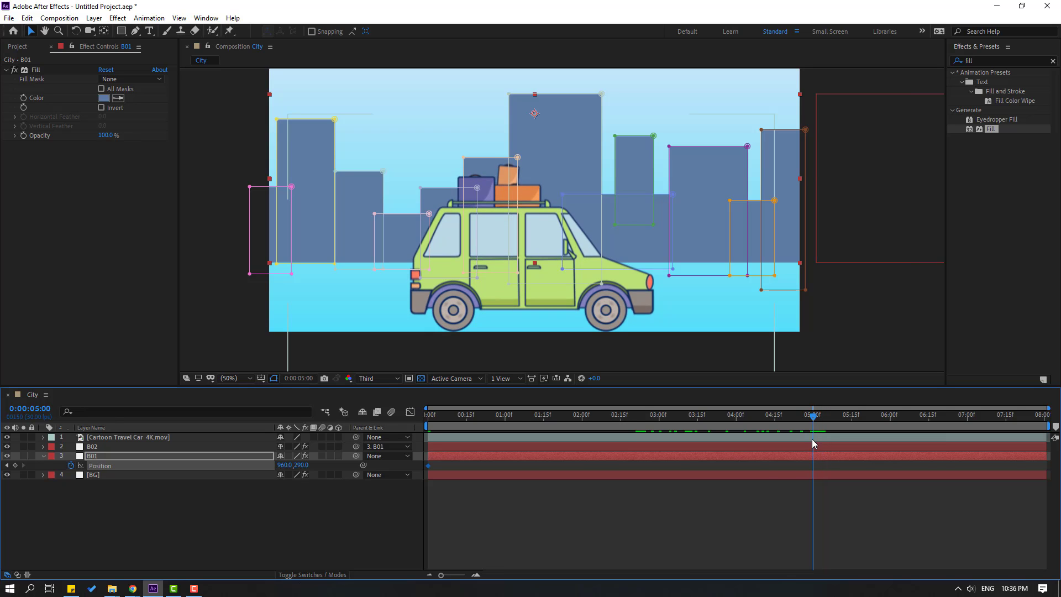
pyautogui.press('n')
pyautogui.moveTo(284, 465); pyautogui.dragTo(133, 487)
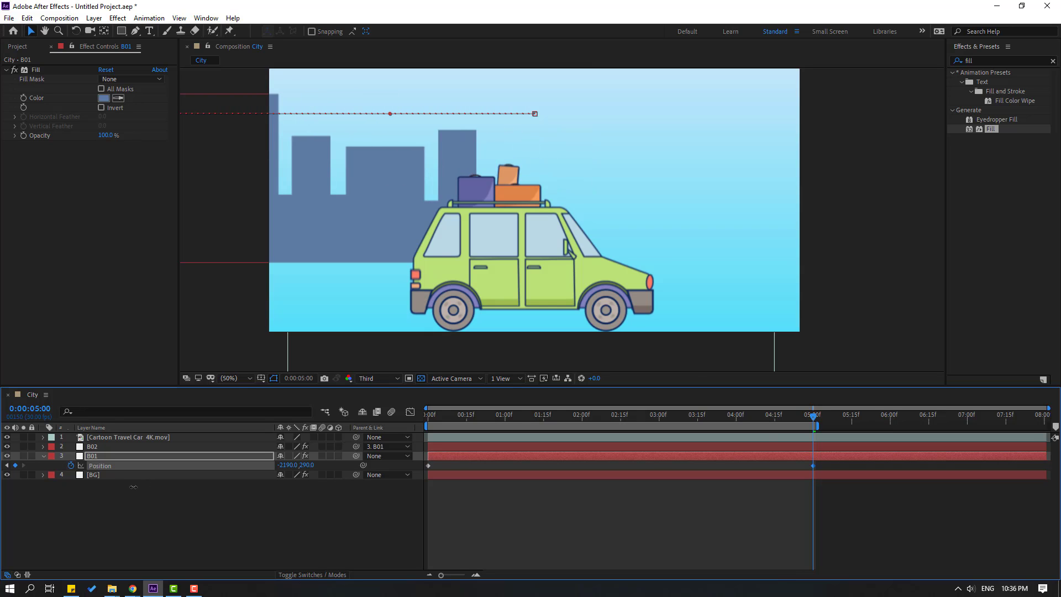
pyautogui.moveTo(812, 420); pyautogui.dragTo(584, 432)
pyautogui.click(90, 449)
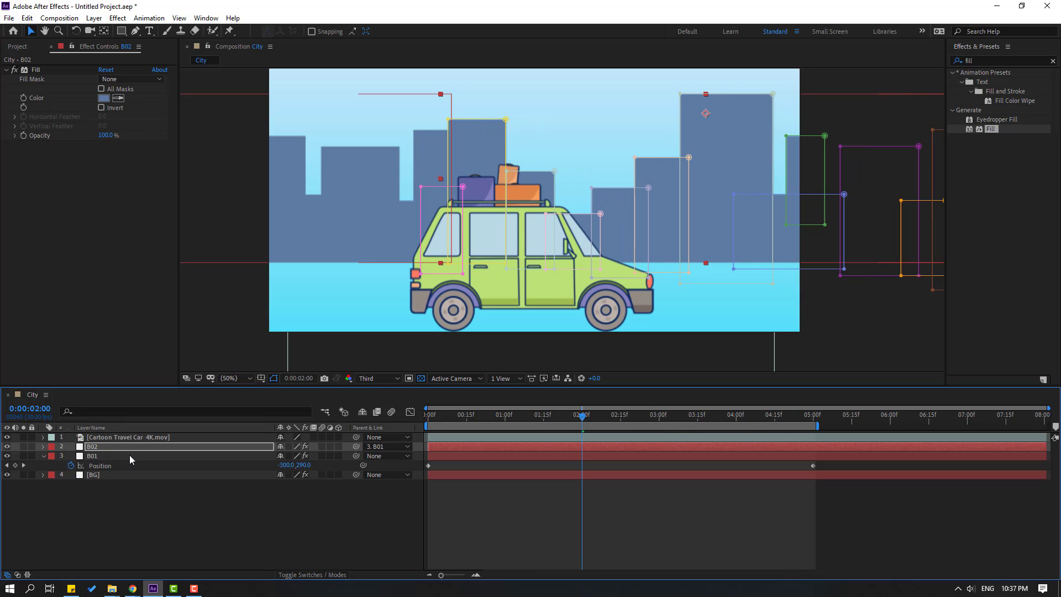
pyautogui.click(658, 529)
pyautogui.press('space')
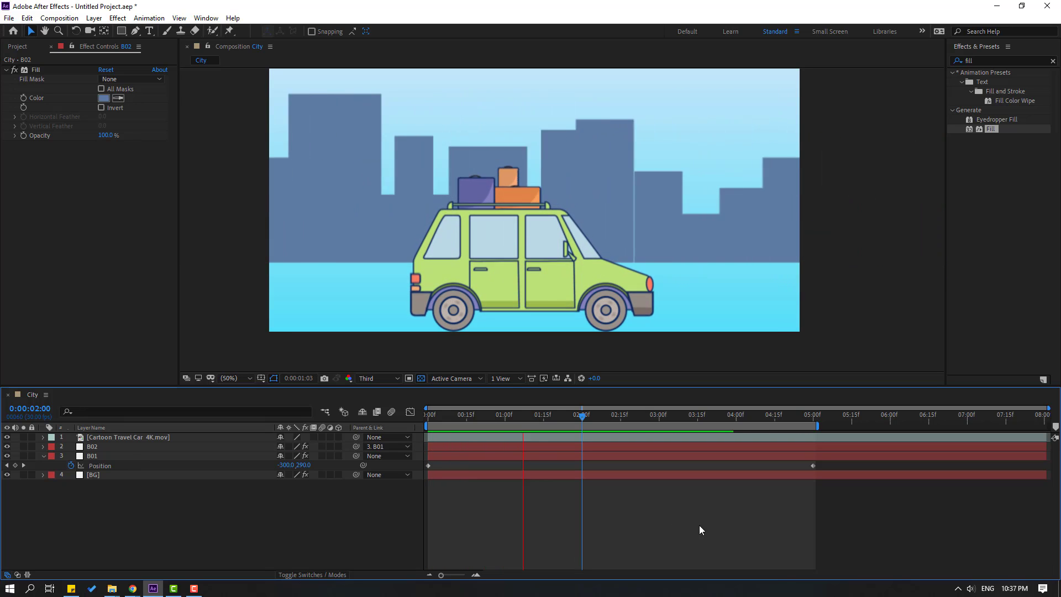
# - Push B01's 5:00 Position X further left to -2759 and duplicate B02 into a third copy
pyautogui.moveTo(722, 413); pyautogui.dragTo(815, 418)
pyautogui.press('j')
pyautogui.click(542, 455)
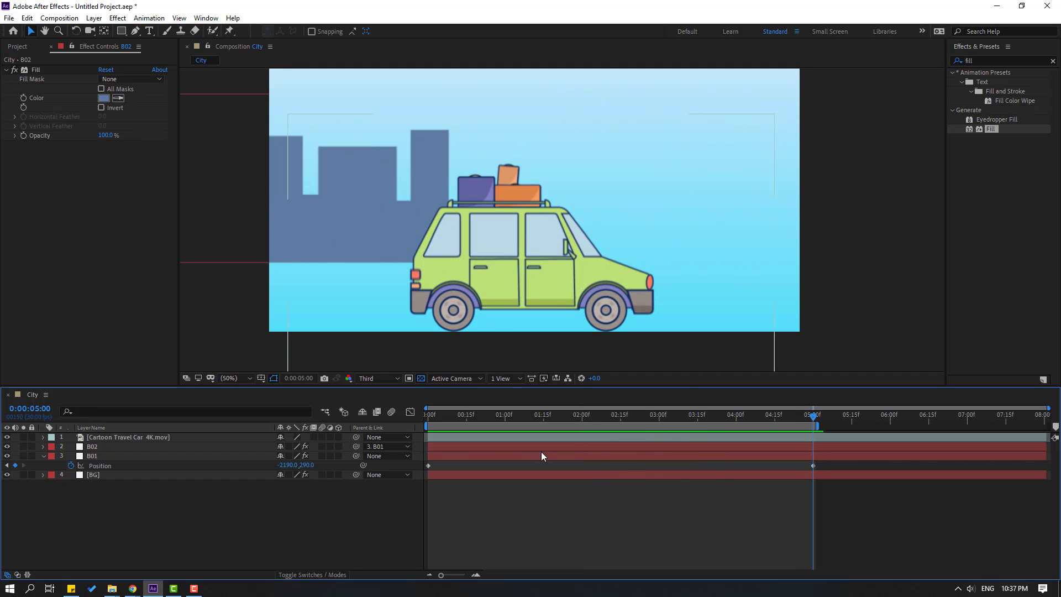
pyautogui.moveTo(526, 298); pyautogui.dragTo(443, 299)
pyautogui.press(',')
pyautogui.press(',')
pyautogui.press(',')
pyautogui.press(',')
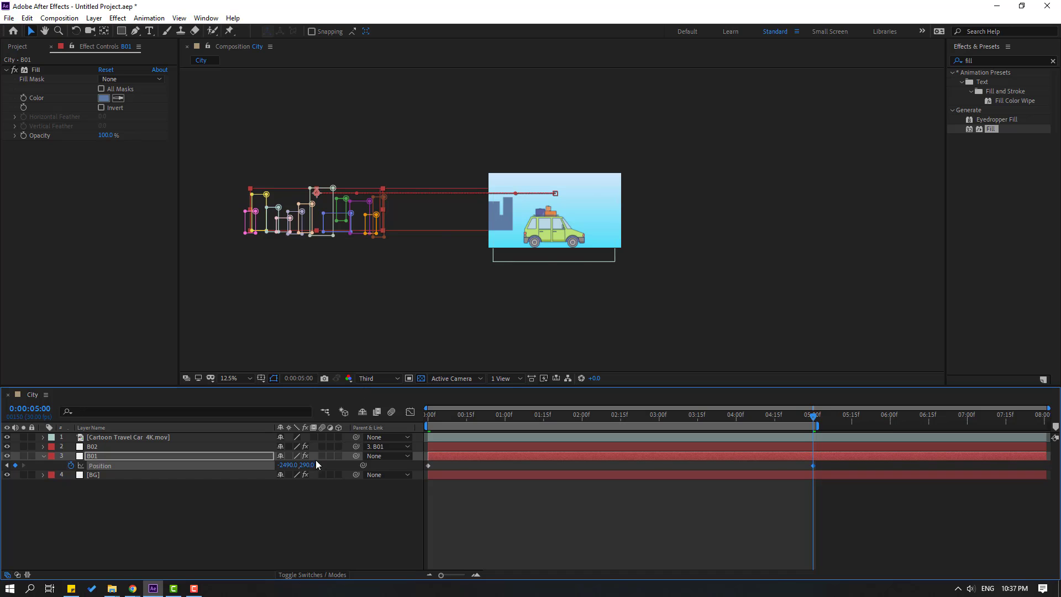
pyautogui.moveTo(291, 468); pyautogui.dragTo(157, 479)
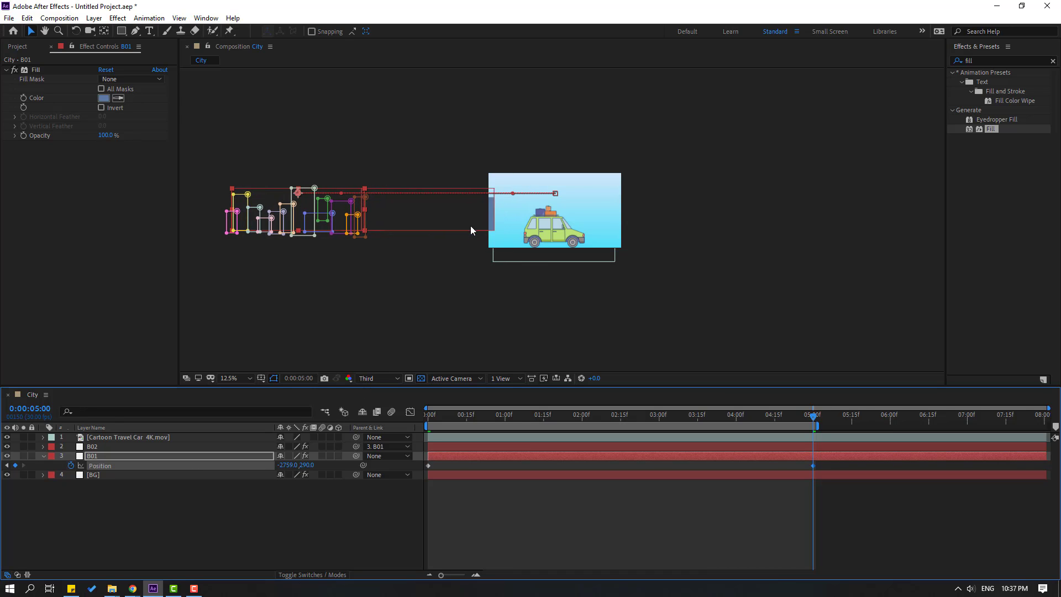
pyautogui.press('.')
pyautogui.press('.')
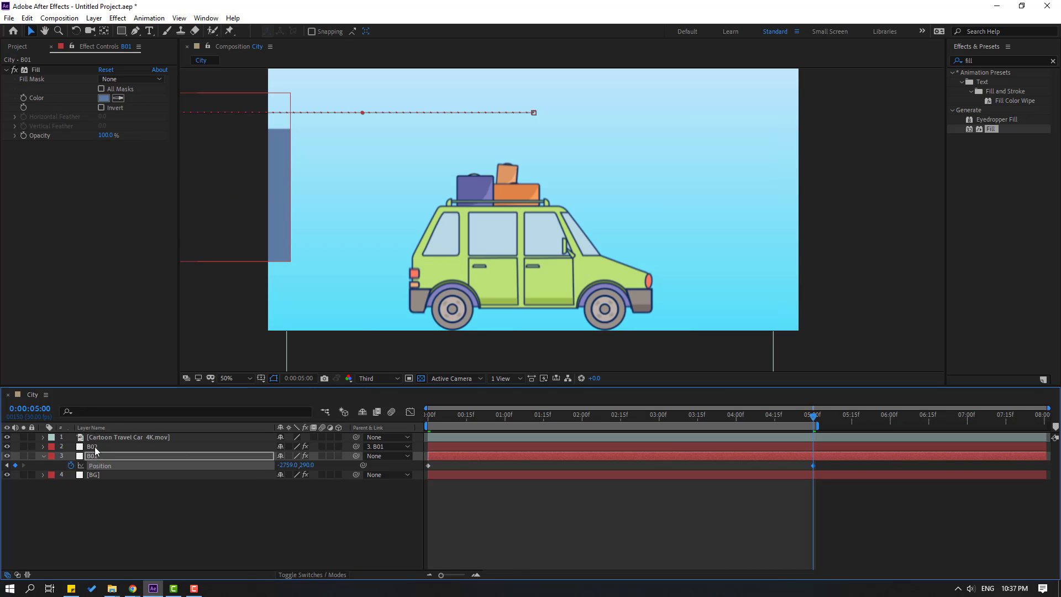
pyautogui.click(95, 447)
pyautogui.hotkey('ctrl', 'd')
# - Name the third copy B03 and shift B01's 5-second Position X to -2819
pyautogui.press('Return')
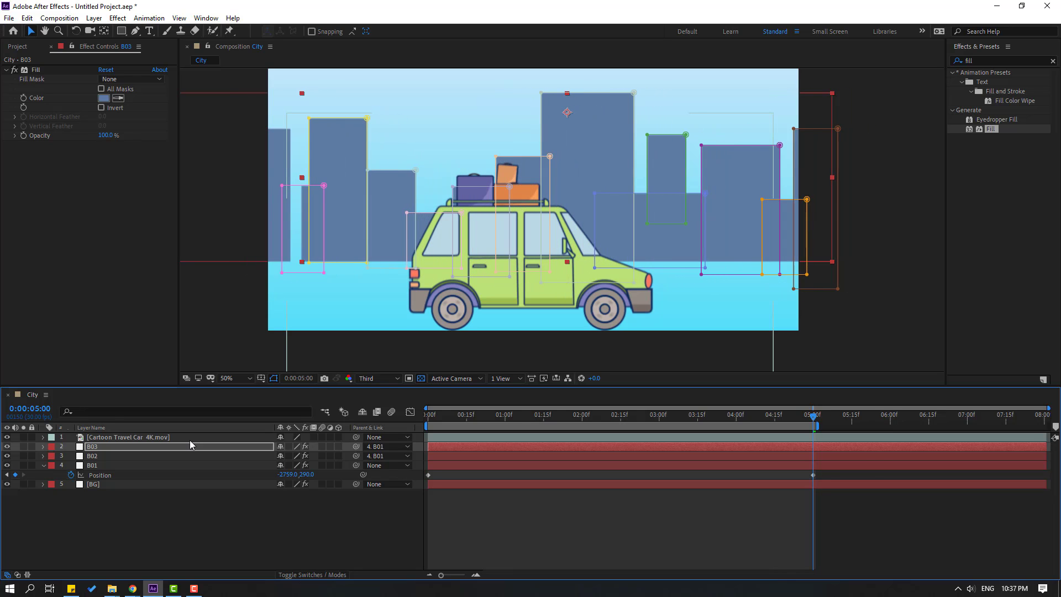
pyautogui.click(714, 507)
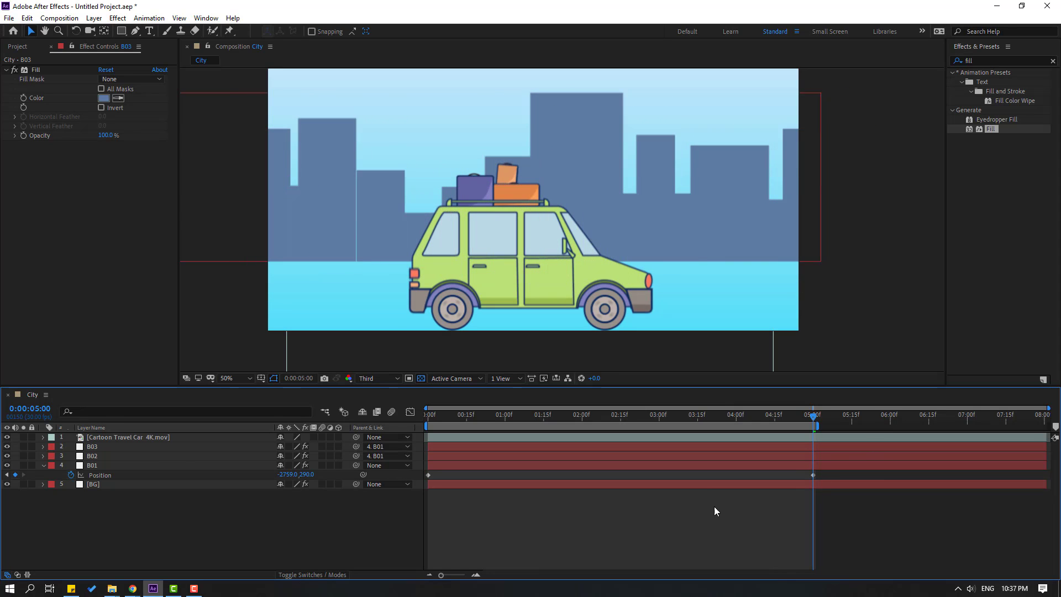
pyautogui.click(813, 475)
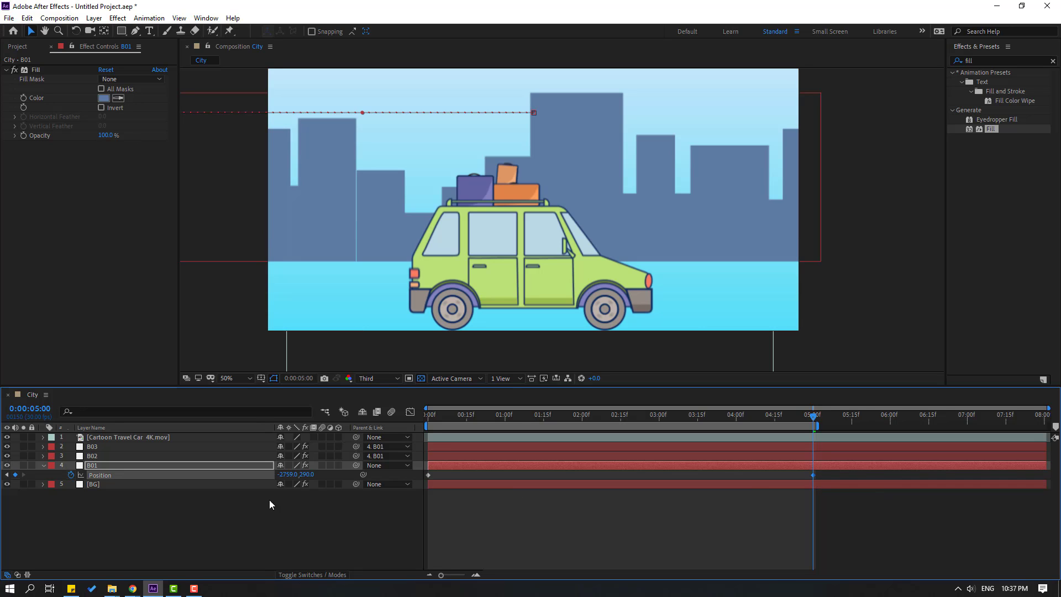
pyautogui.moveTo(287, 480); pyautogui.dragTo(283, 476)
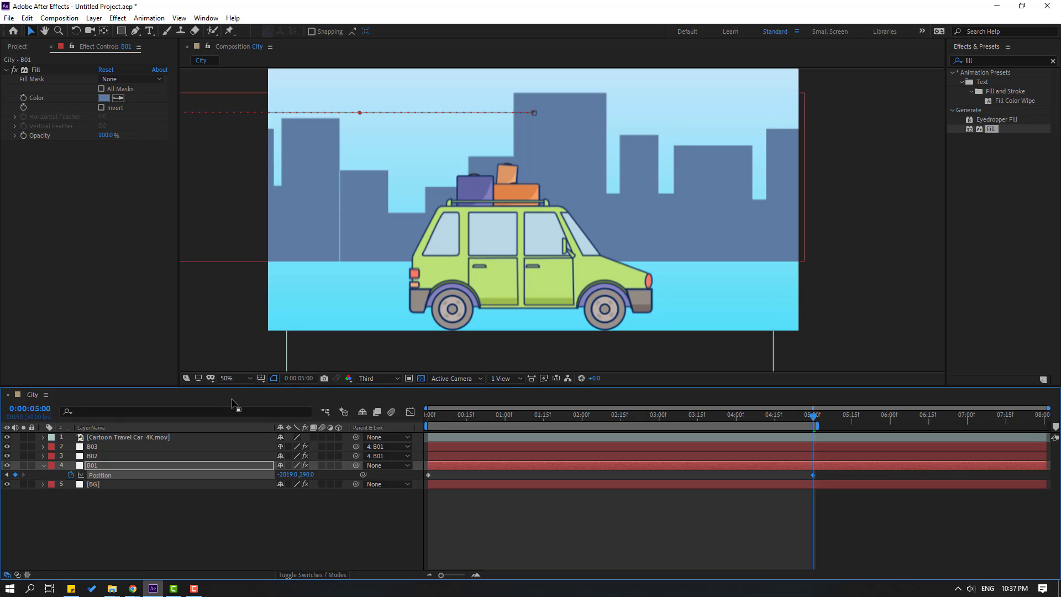
# - Fit the whole frame in the viewer and preview the scrolling skyline
pyautogui.click(249, 379)
pyautogui.click(250, 200)
pyautogui.press('space')
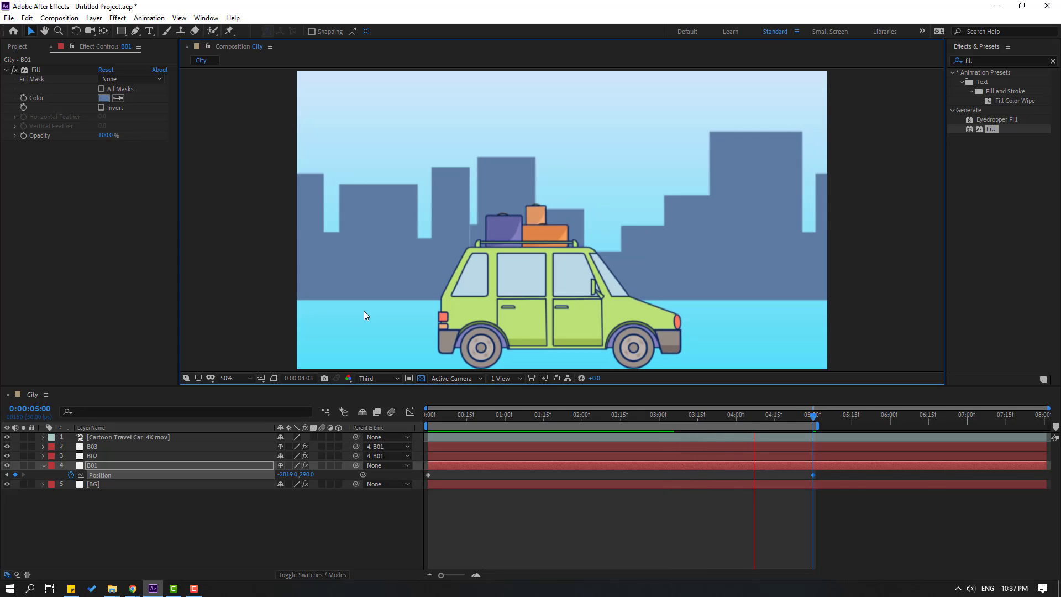
pyautogui.click(45, 466)
# - Create a ROAD solid, squash it into a band at the frame's bottom, and place it below the car
pyautogui.rightClick(105, 510)
pyautogui.moveTo(165, 392)
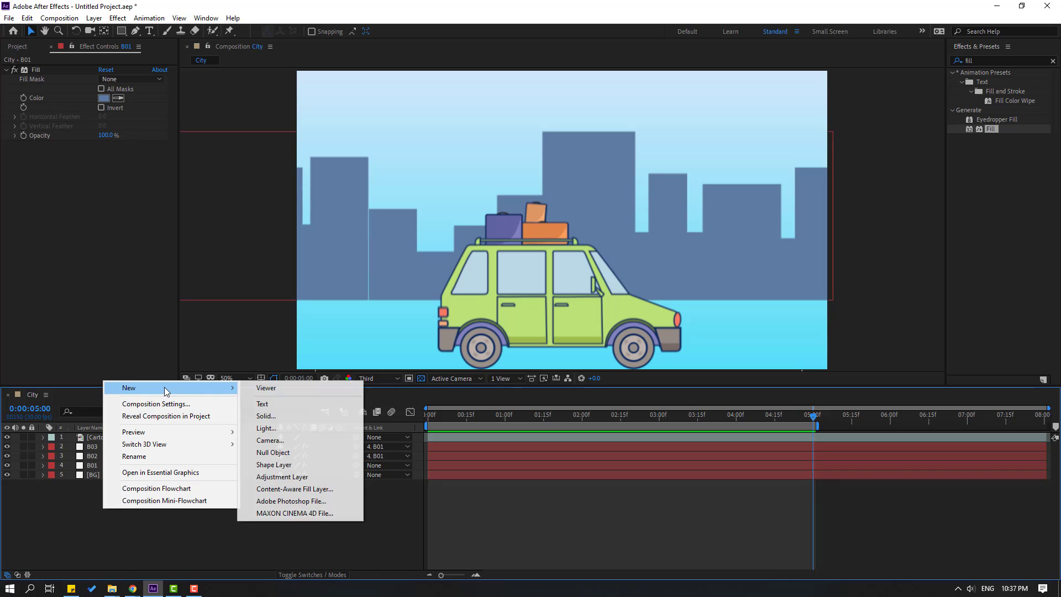
pyautogui.click(268, 417)
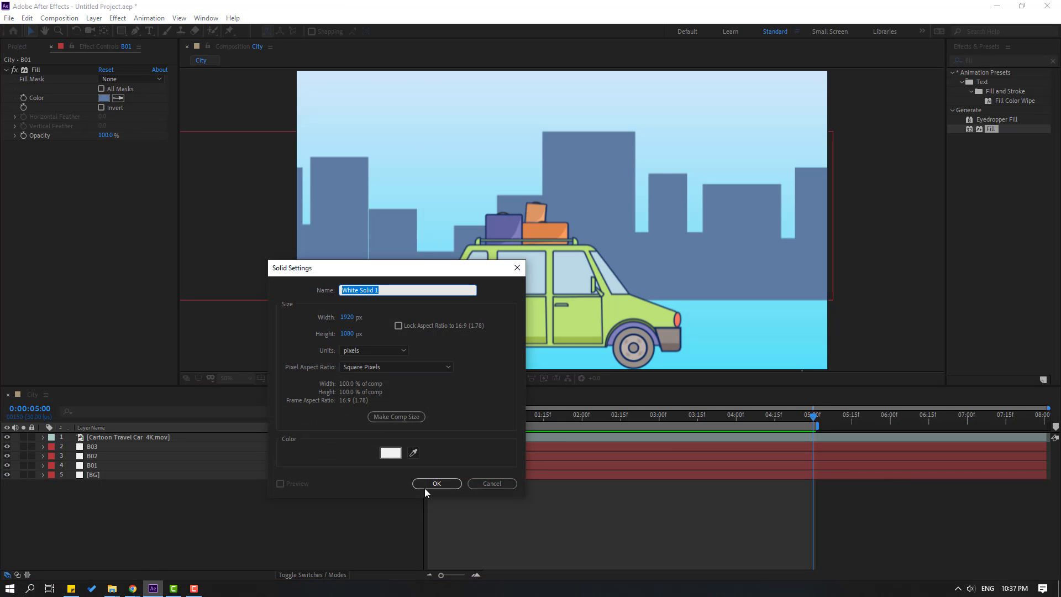
pyautogui.write('ROAD')
pyautogui.click(436, 484)
pyautogui.moveTo(563, 72); pyautogui.dragTo(558, 191)
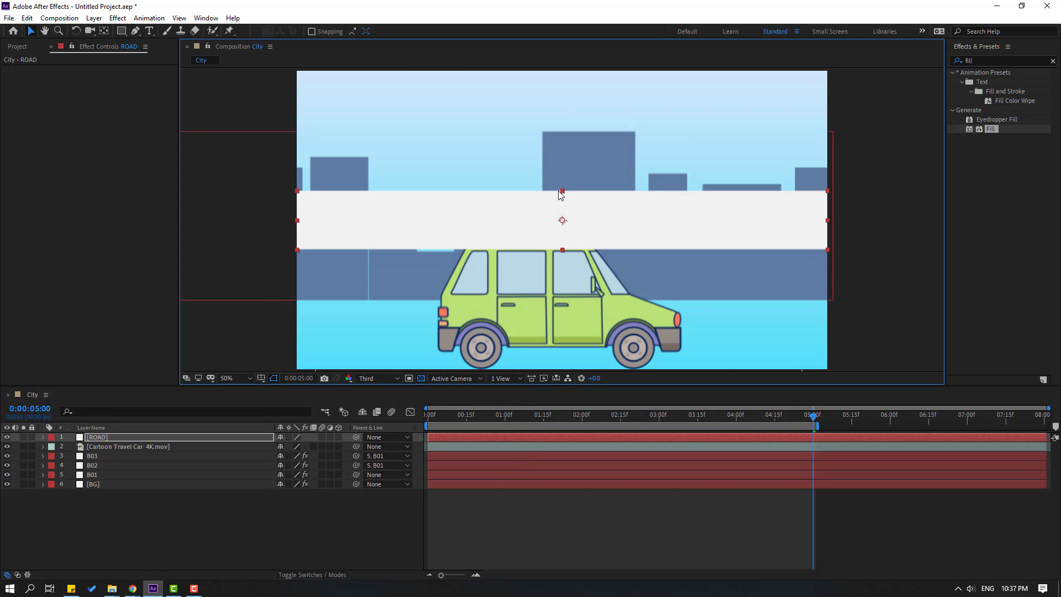
pyautogui.moveTo(573, 254); pyautogui.dragTo(577, 294)
pyautogui.moveTo(95, 437); pyautogui.dragTo(132, 457)
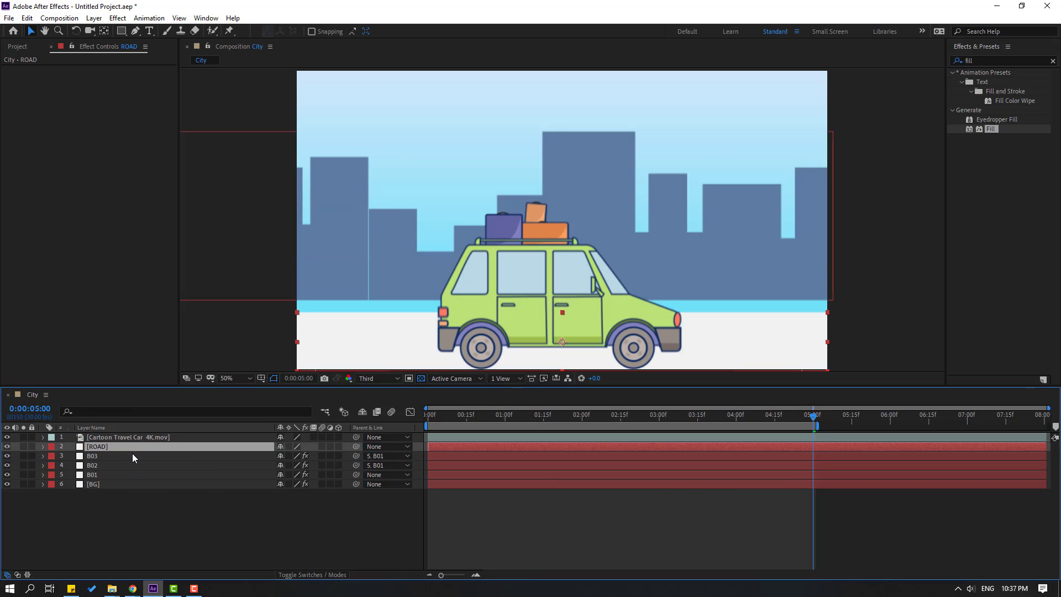
# - Fill the road near-black grey 242121 and raise its top edge slightly
pyautogui.moveTo(990, 134); pyautogui.dragTo(110, 447)
pyautogui.click(103, 99)
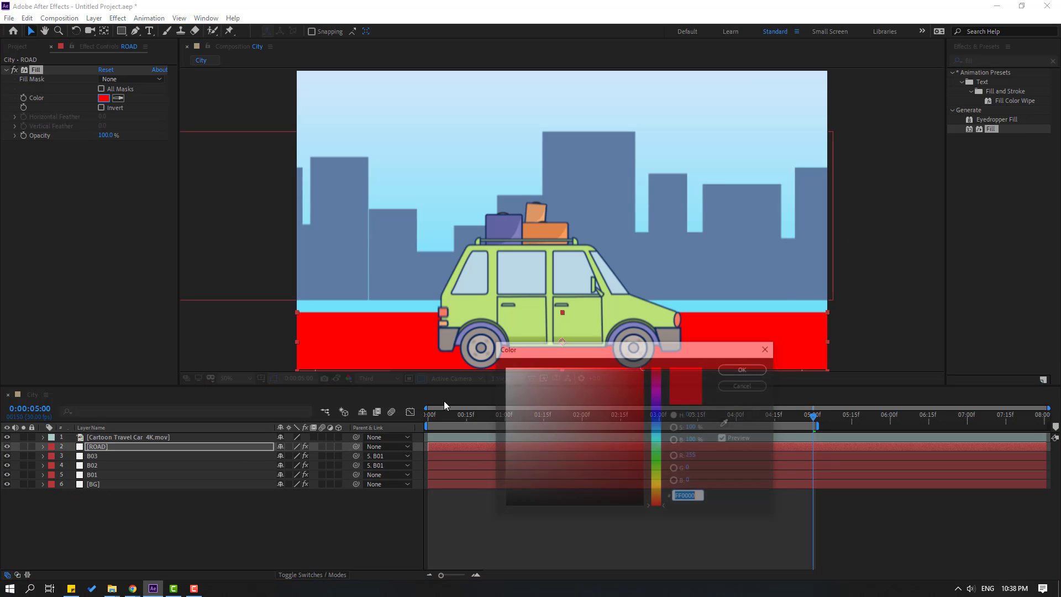
pyautogui.click(517, 482)
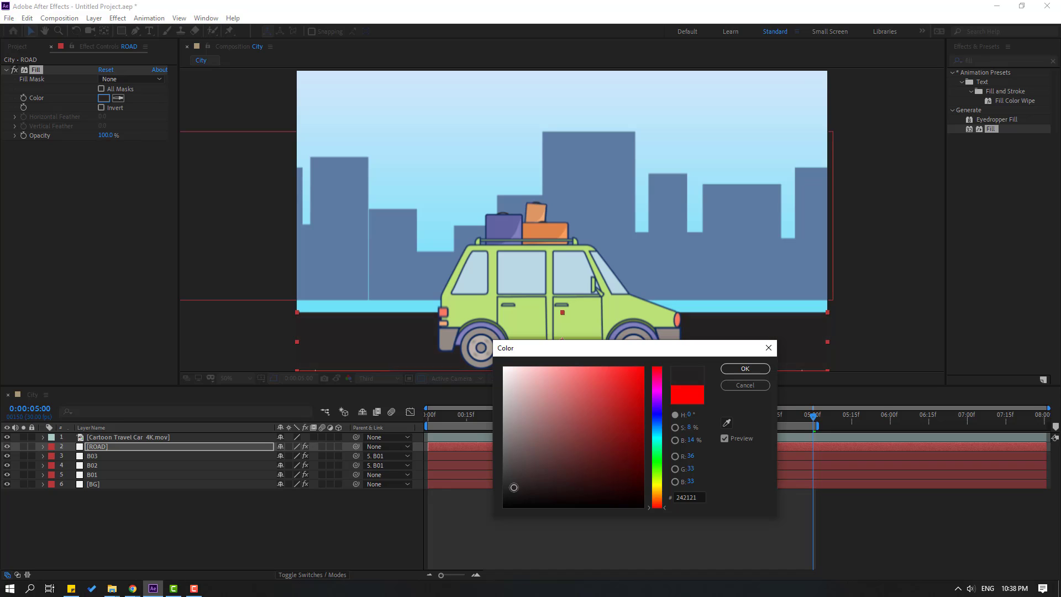
pyautogui.click(744, 368)
pyautogui.click(98, 447)
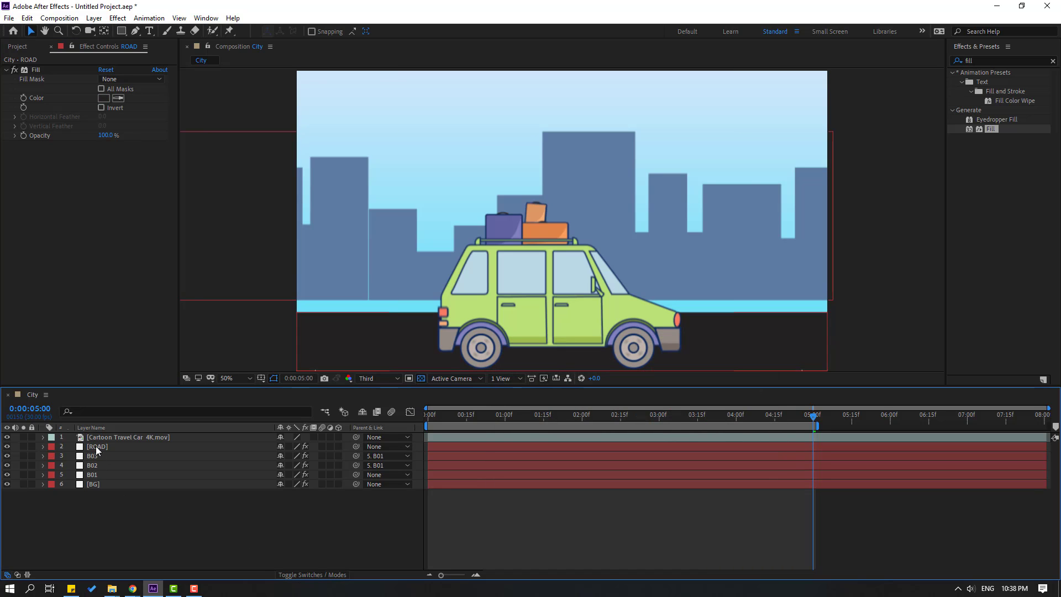
pyautogui.moveTo(558, 312); pyautogui.dragTo(563, 300)
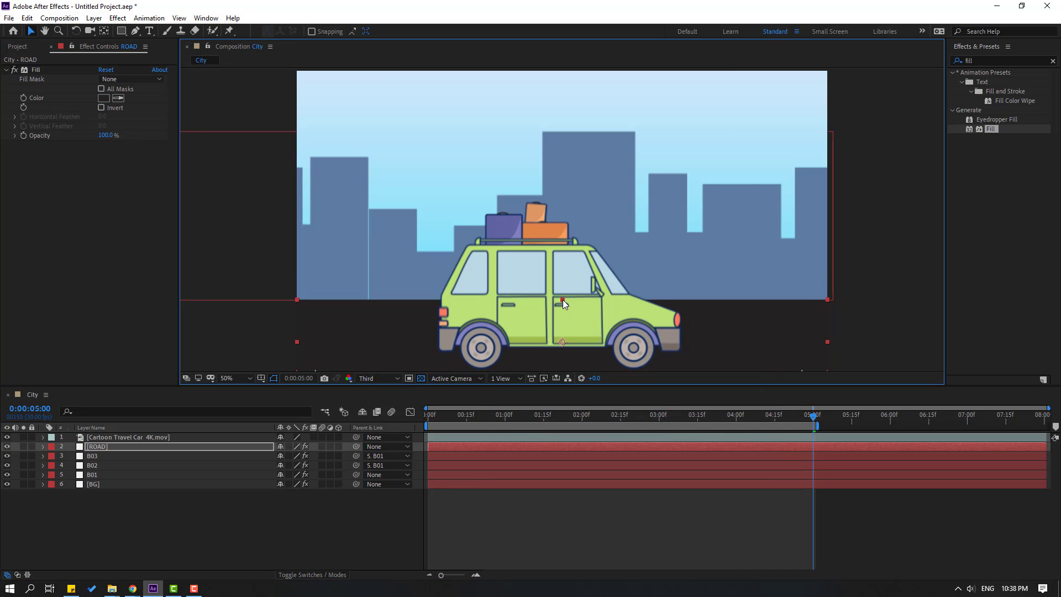
pyautogui.click(259, 527)
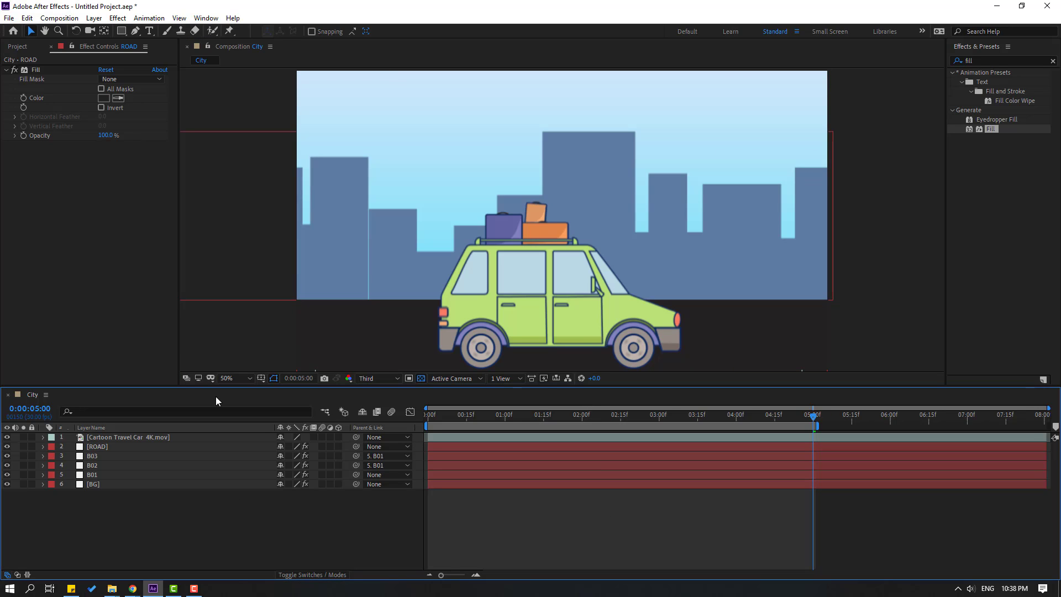
pyautogui.click(134, 33)
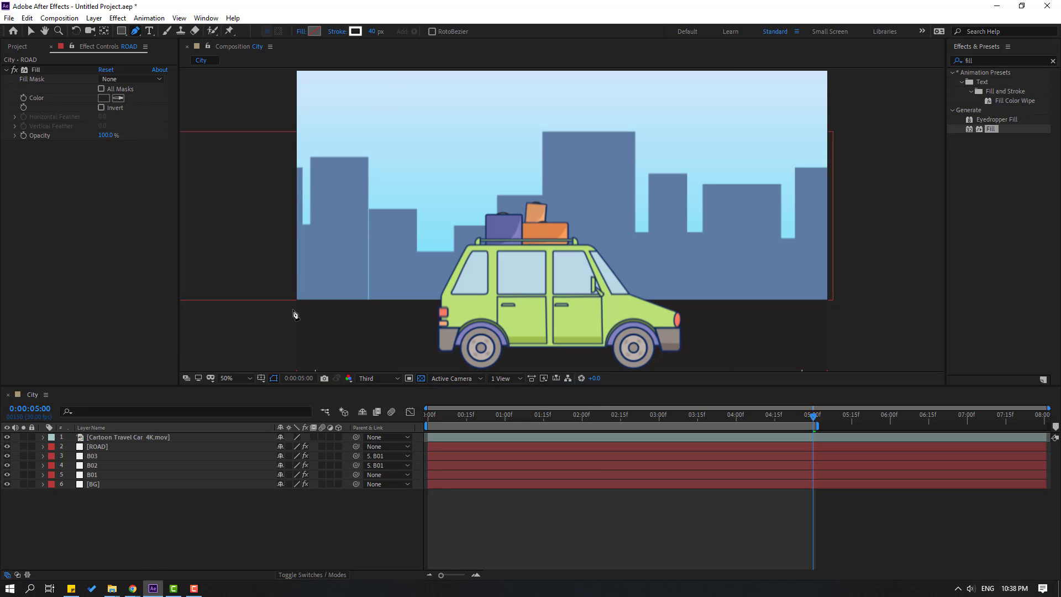
# - Draw a straight white line across the road with a 9 px stroke
pyautogui.click(840, 341)
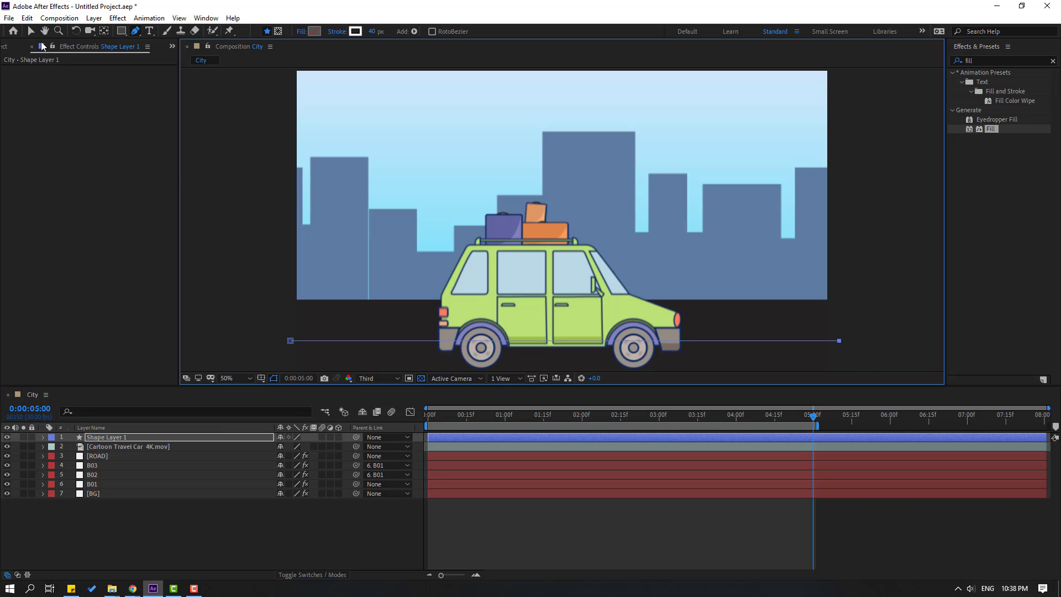
pyautogui.click(32, 30)
pyautogui.moveTo(458, 32); pyautogui.dragTo(452, 31)
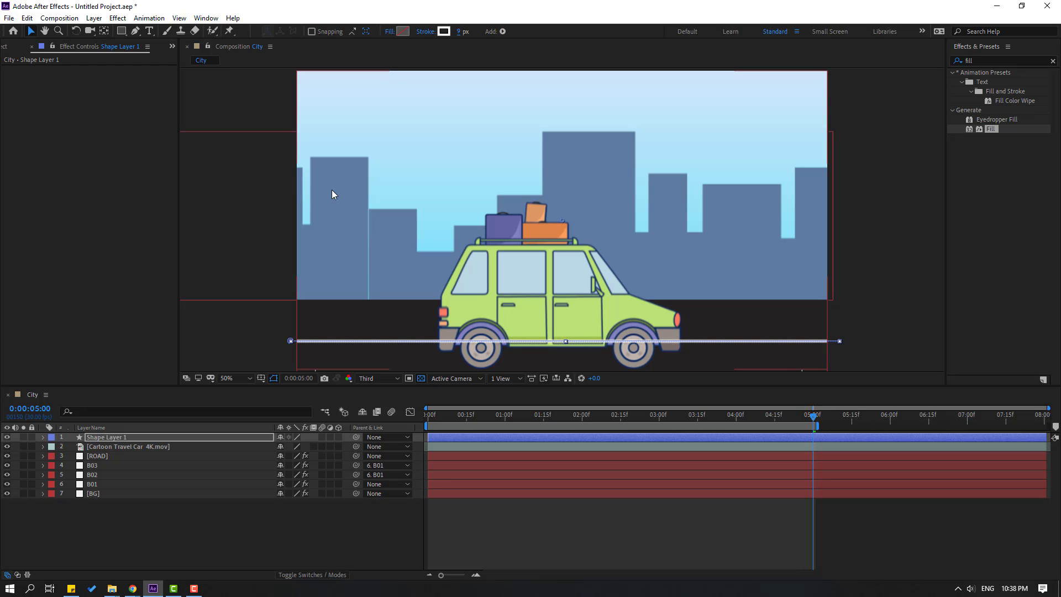
# - Add dashes to the line's Stroke 1 and set the dash length to 122
pyautogui.click(43, 437)
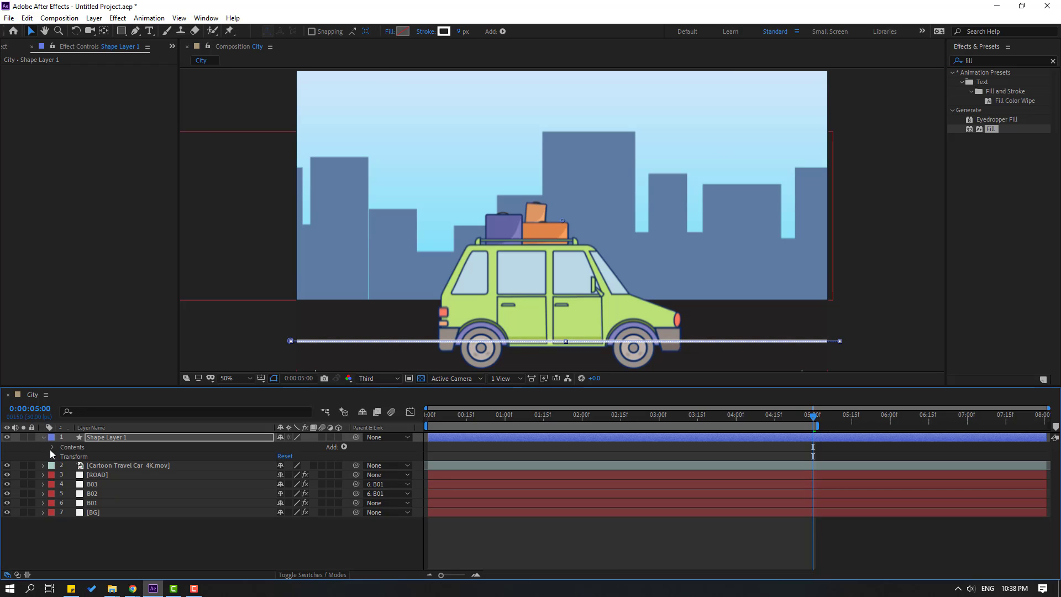
pyautogui.click(52, 447)
pyautogui.click(63, 456)
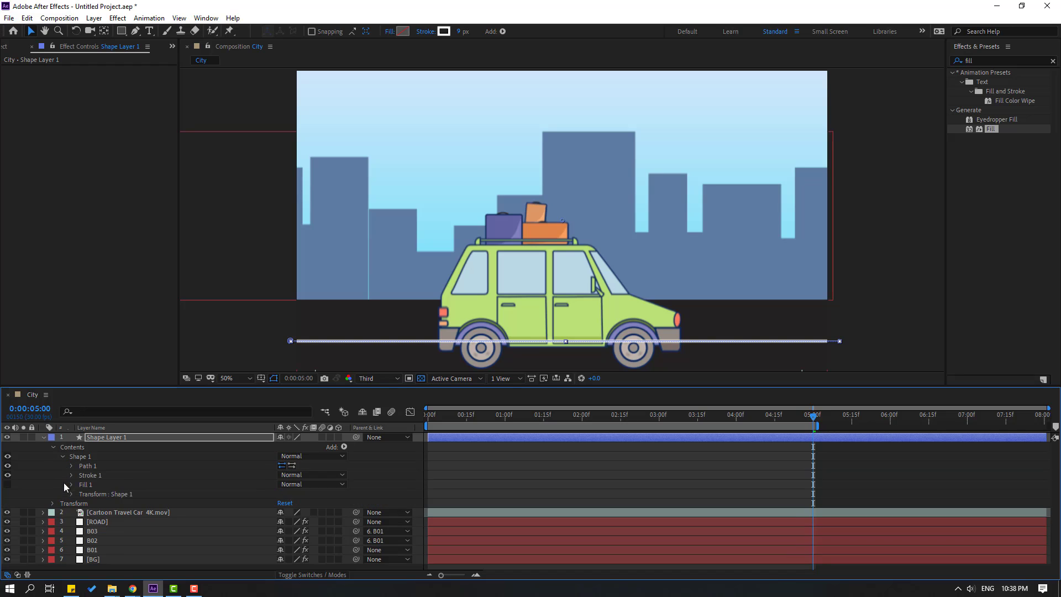
pyautogui.click(70, 476)
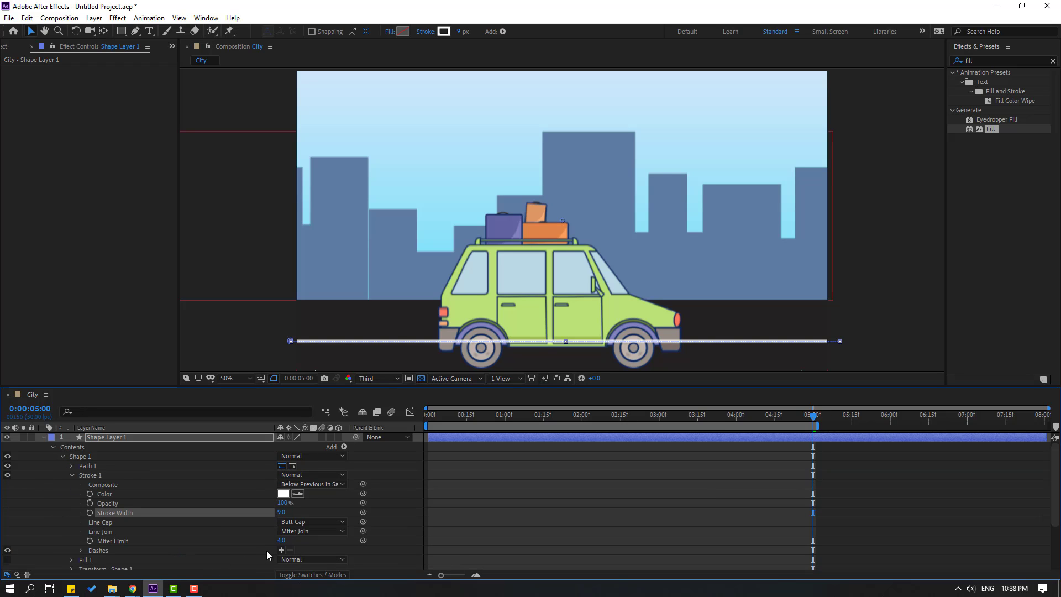
pyautogui.click(281, 550)
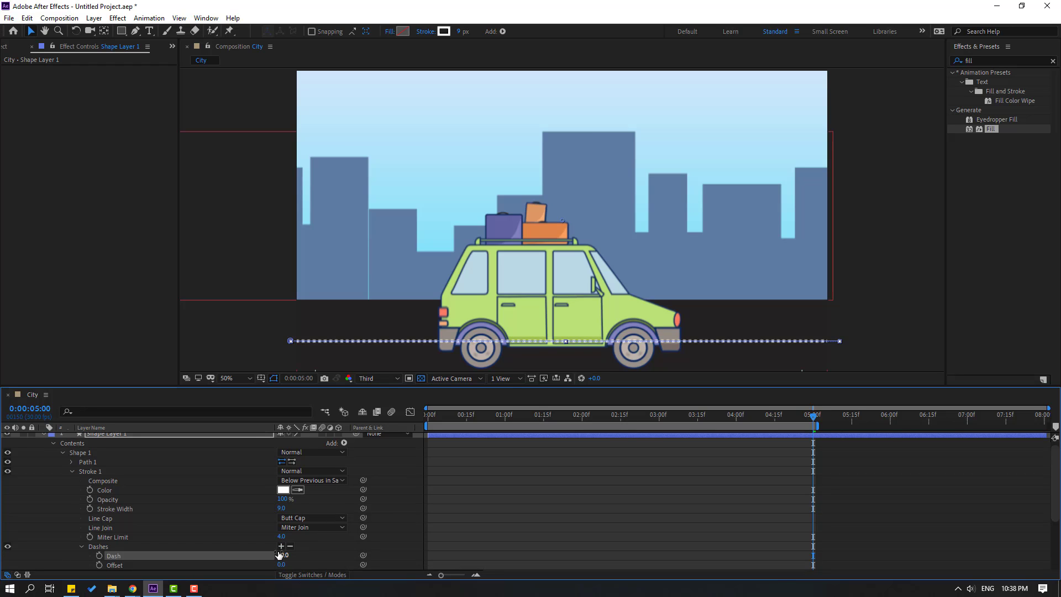
pyautogui.scroll(-1, 211, 552)
pyautogui.moveTo(283, 529); pyautogui.dragTo(337, 518)
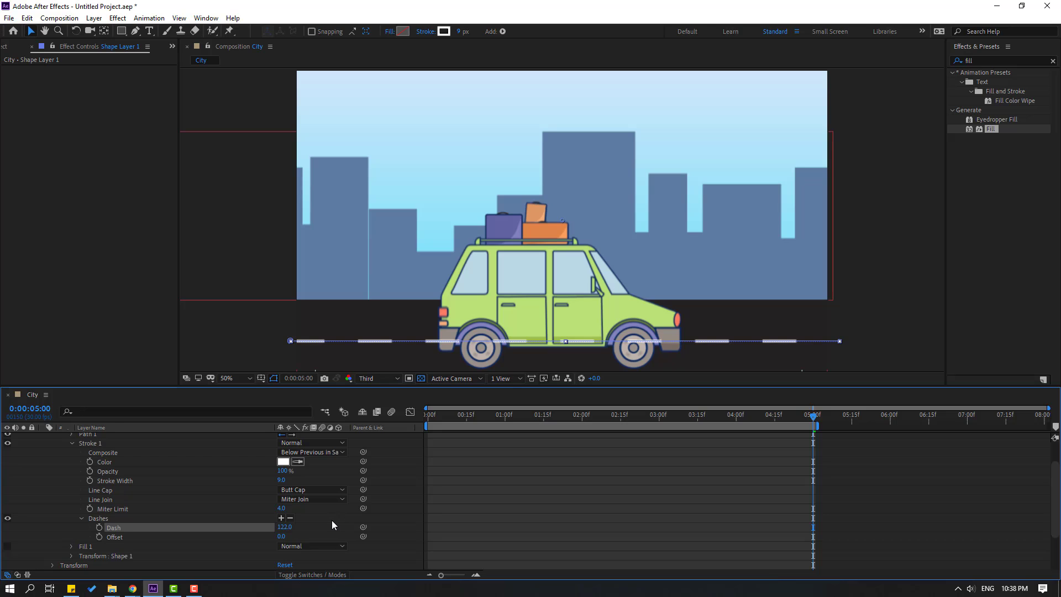
# - Keyframe the dash Offset at 0:00, set it to 300 at five seconds, and preview
pyautogui.moveTo(778, 421); pyautogui.dragTo(427, 423)
pyautogui.click(100, 536)
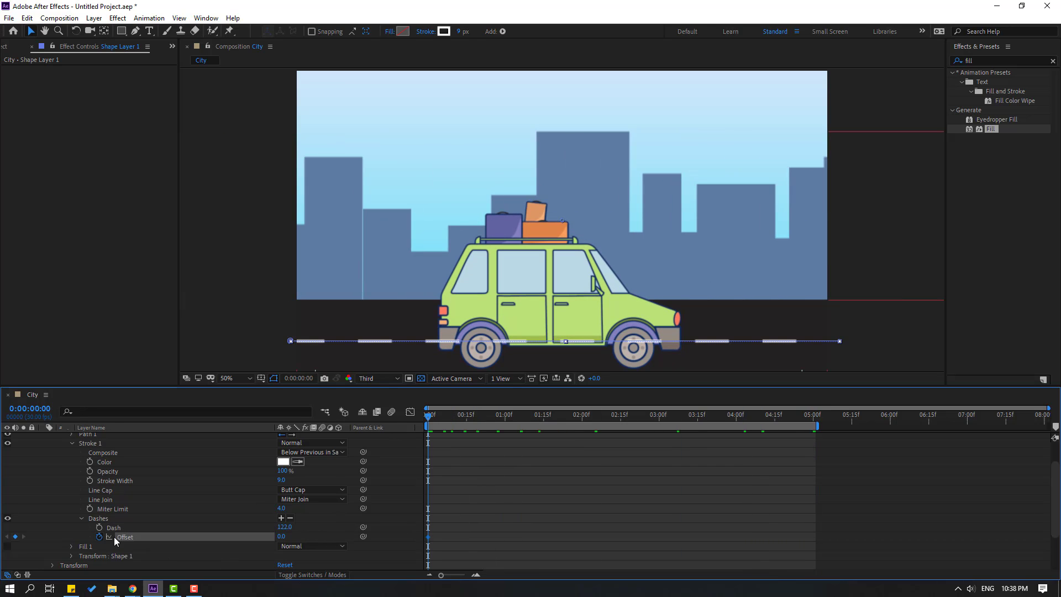
pyautogui.moveTo(638, 412); pyautogui.dragTo(813, 413)
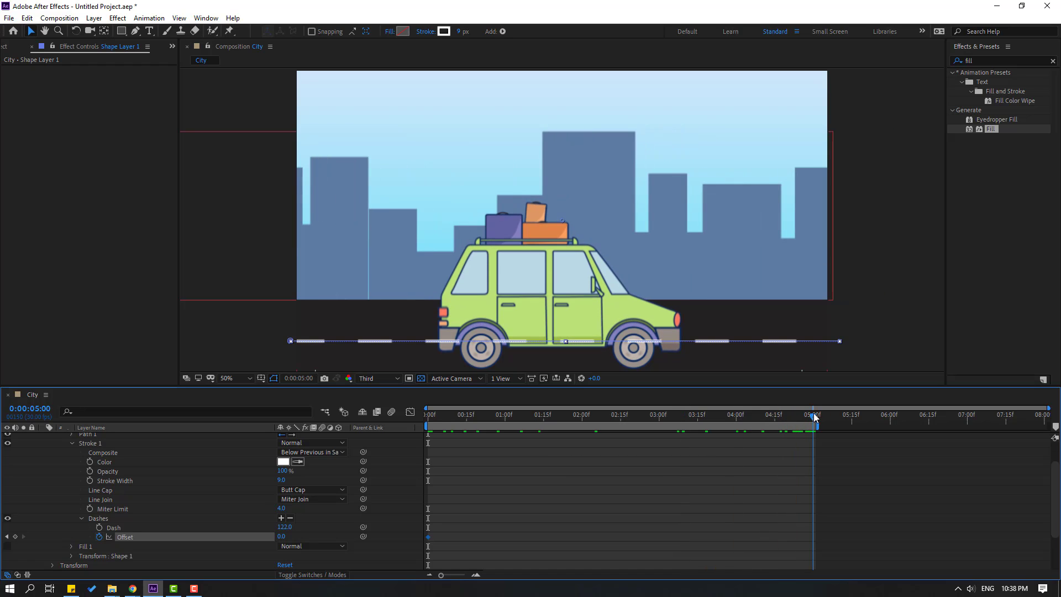
pyautogui.write('300')
pyautogui.press('Return')
pyautogui.click(909, 530)
pyautogui.press('space')
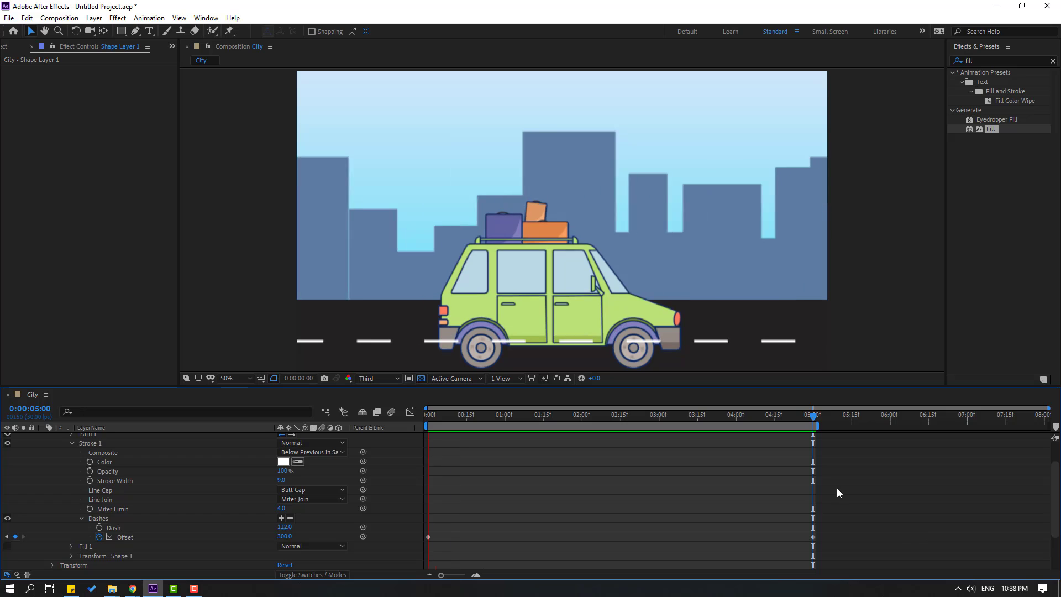
pyautogui.press('space')
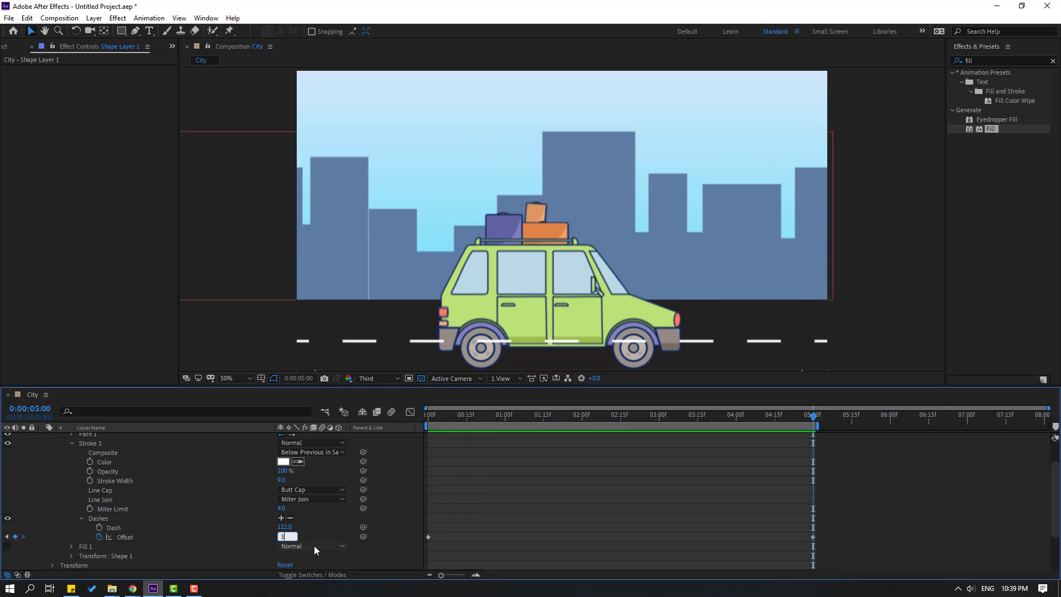
# - Raise the five-second dash Offset to 5000 and preview the faster scrolling dashes
pyautogui.write('0')
pyautogui.press('Return')
pyautogui.press('space')
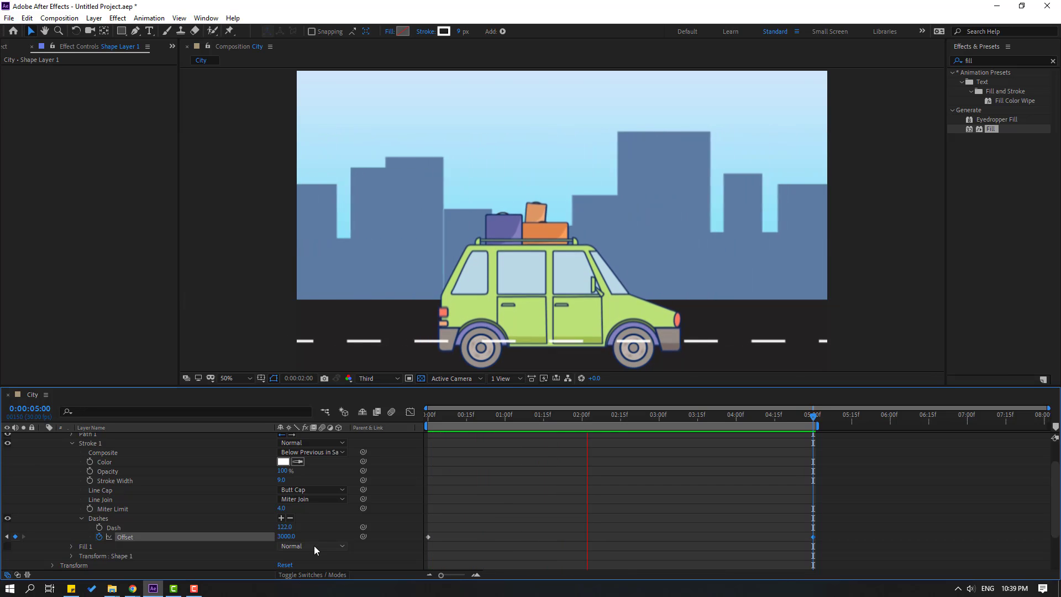
pyautogui.press('space')
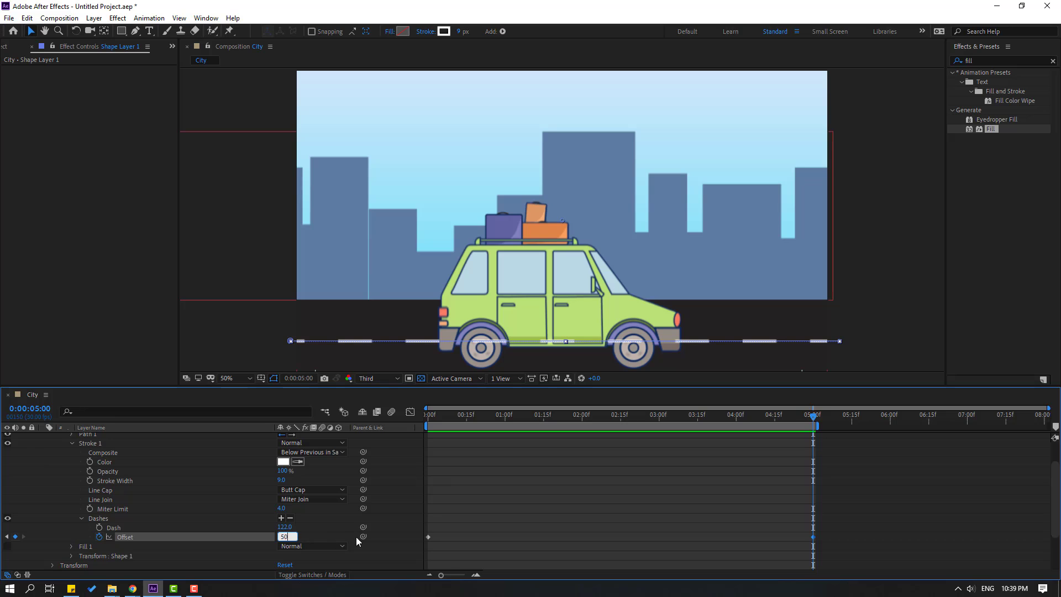
pyautogui.press('Return')
pyautogui.press('space')
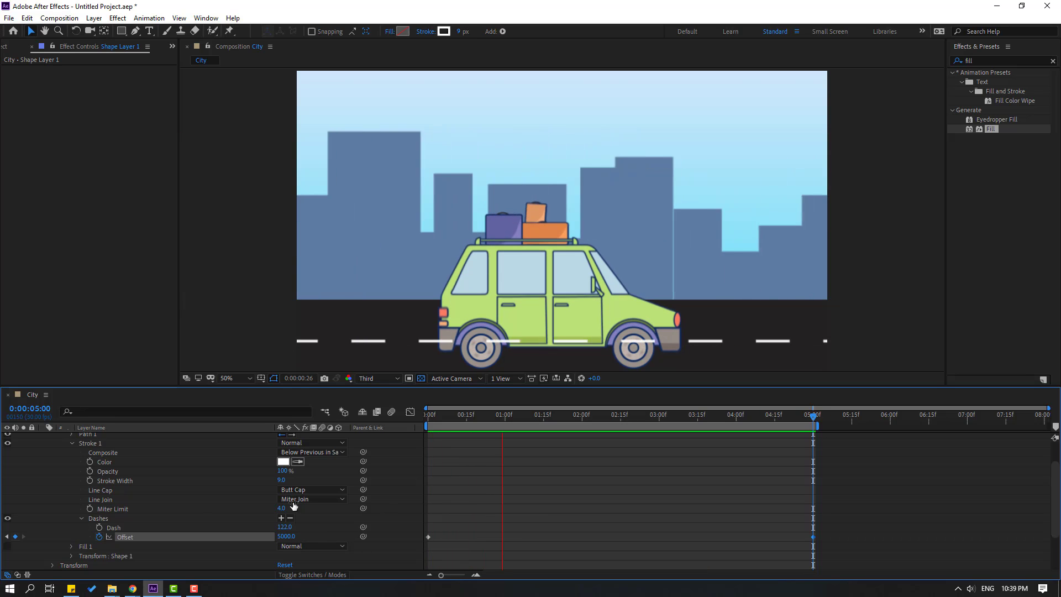
pyautogui.press('space')
pyautogui.scroll(3, 87, 459)
# - Rename Shape Layer 1 to road_lines and move it below the car layer
pyautogui.click(38, 439)
pyautogui.press('Return')
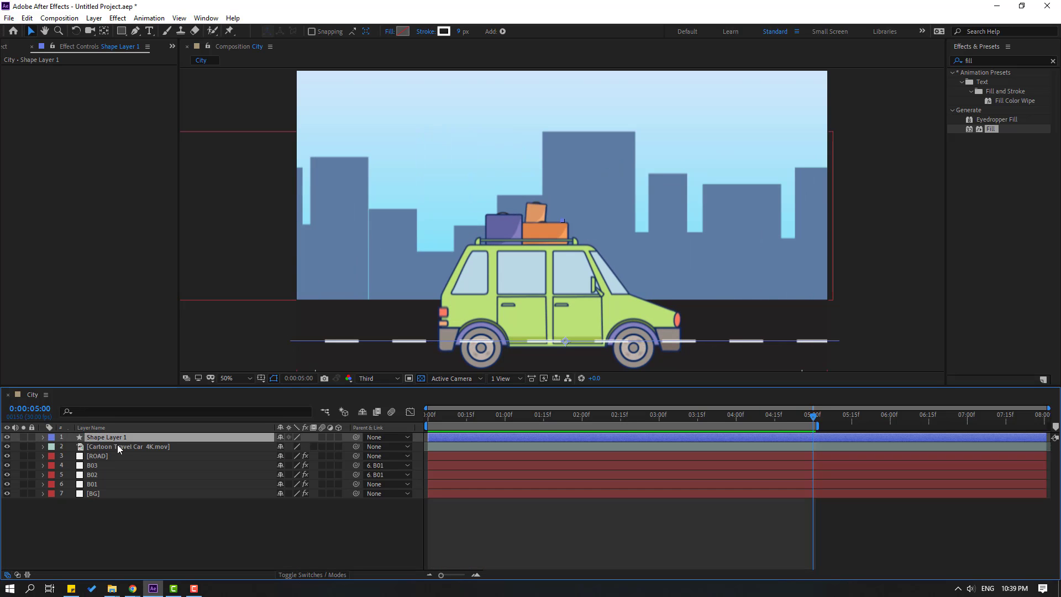
pyautogui.write('road_lines')
pyautogui.press('Return')
pyautogui.moveTo(101, 437); pyautogui.dragTo(130, 446)
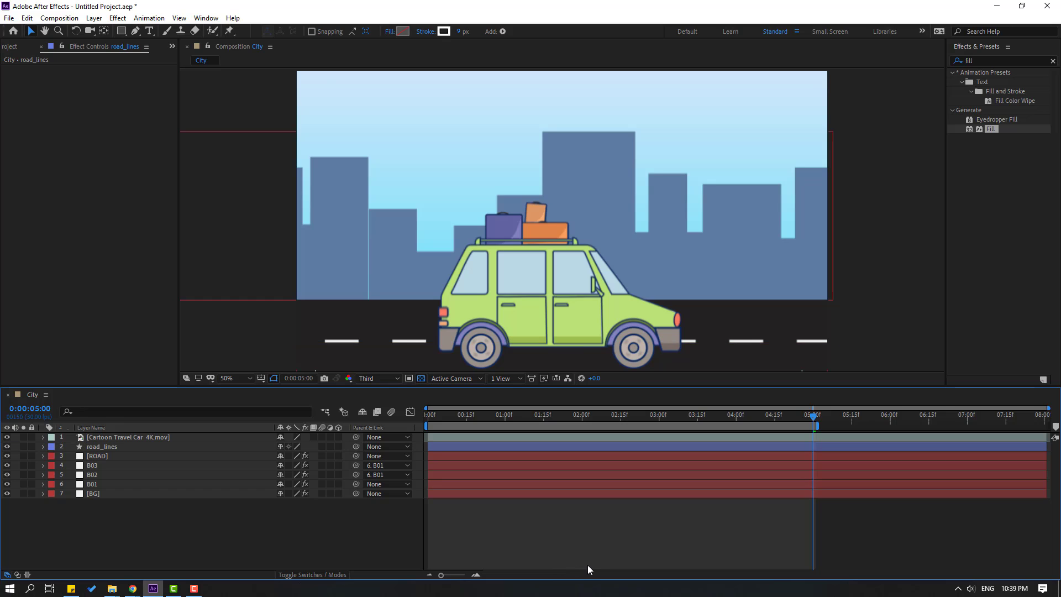
# - Preview the animation and set the viewer magnification to 50%
pyautogui.press('space')
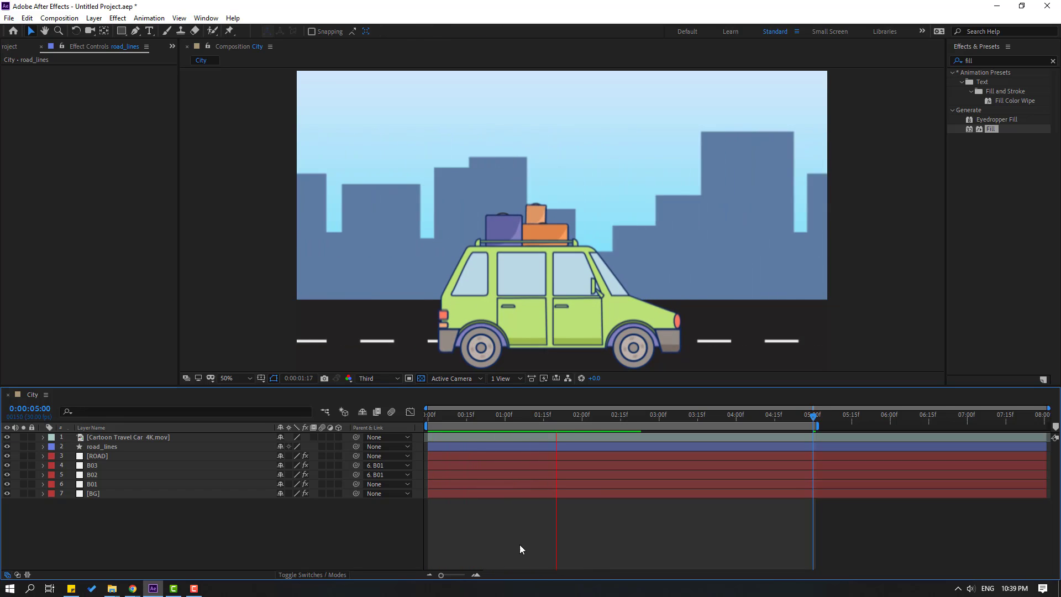
pyautogui.click(243, 380)
pyautogui.click(247, 194)
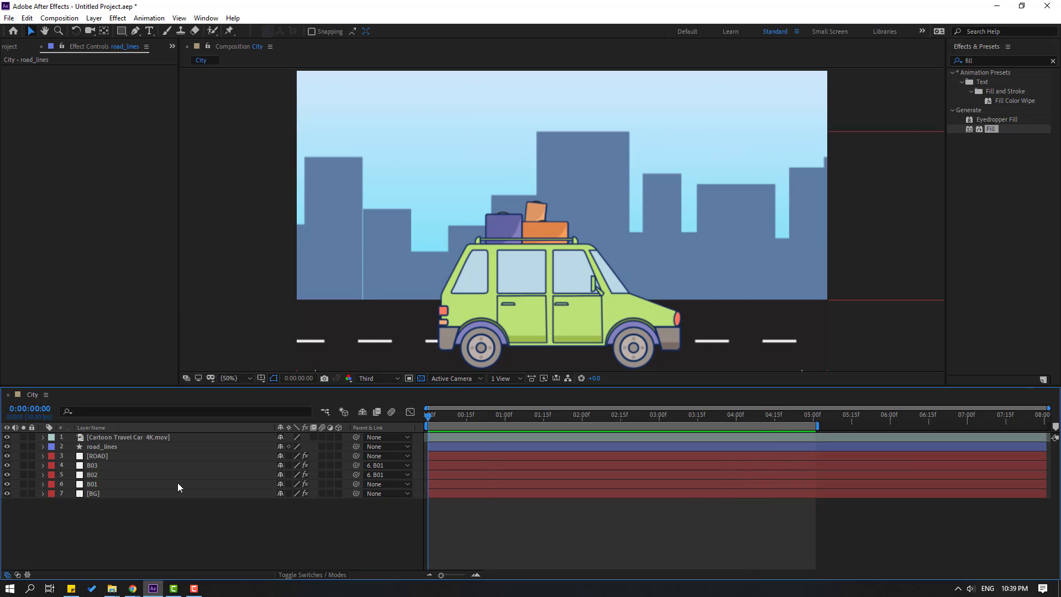
# - Create a new adjustment layer in the timeline and name it Sun
pyautogui.rightClick(135, 511)
pyautogui.moveTo(221, 391)
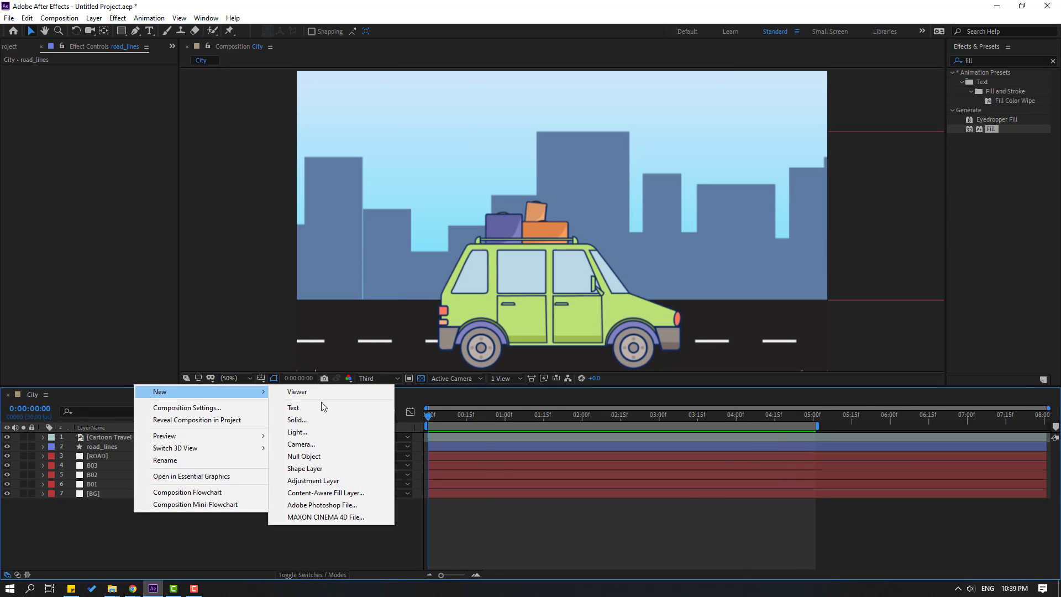
pyautogui.click(315, 481)
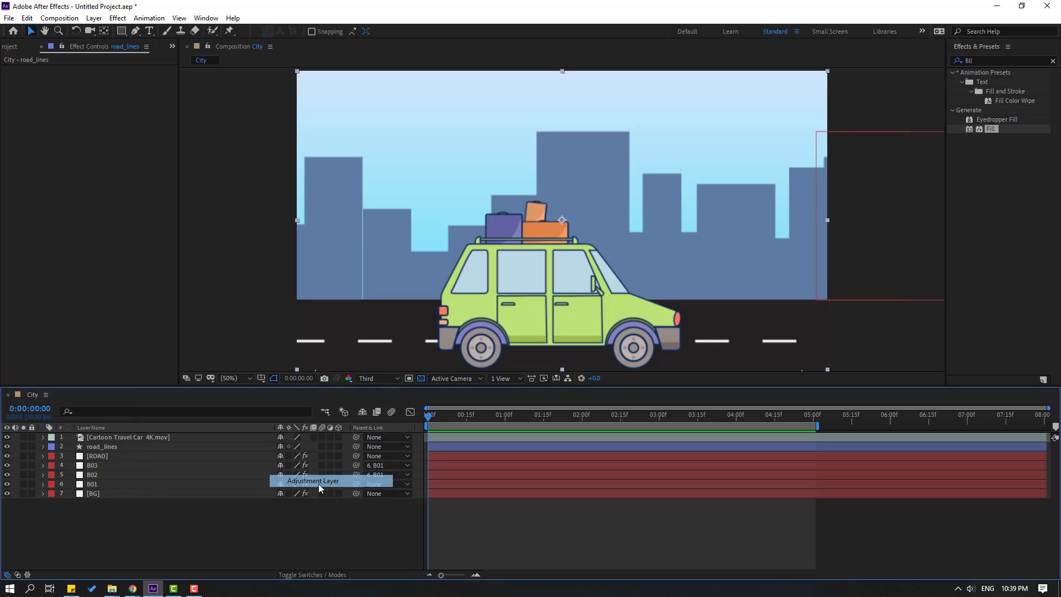
pyautogui.press('Return')
pyautogui.write('Sun')
pyautogui.press('Return')
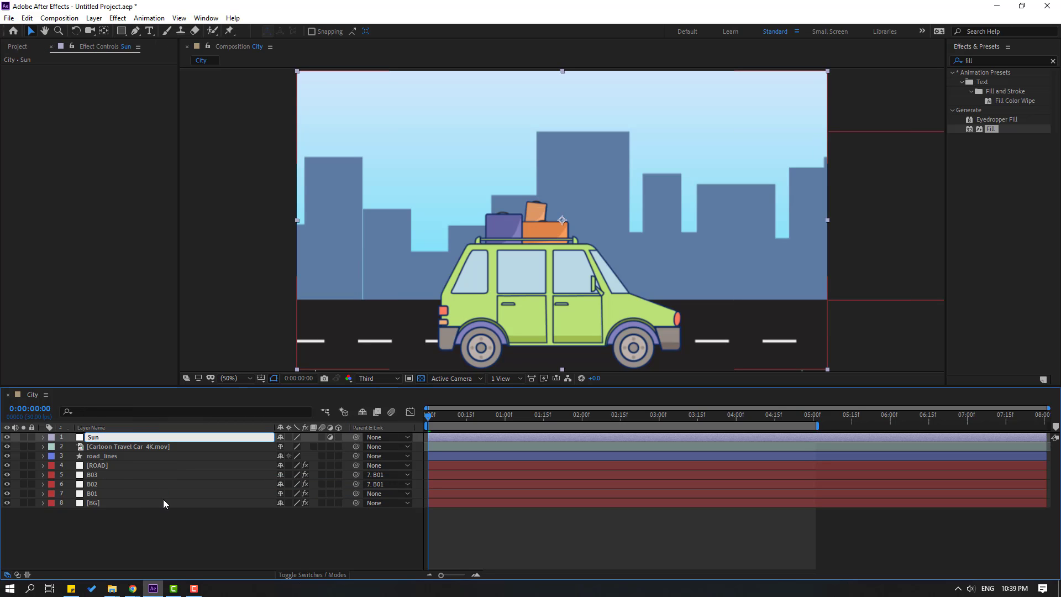
# - Search Effects & Presets for 'lens' and apply Lens Flare to the Sun layer
pyautogui.click(956, 62)
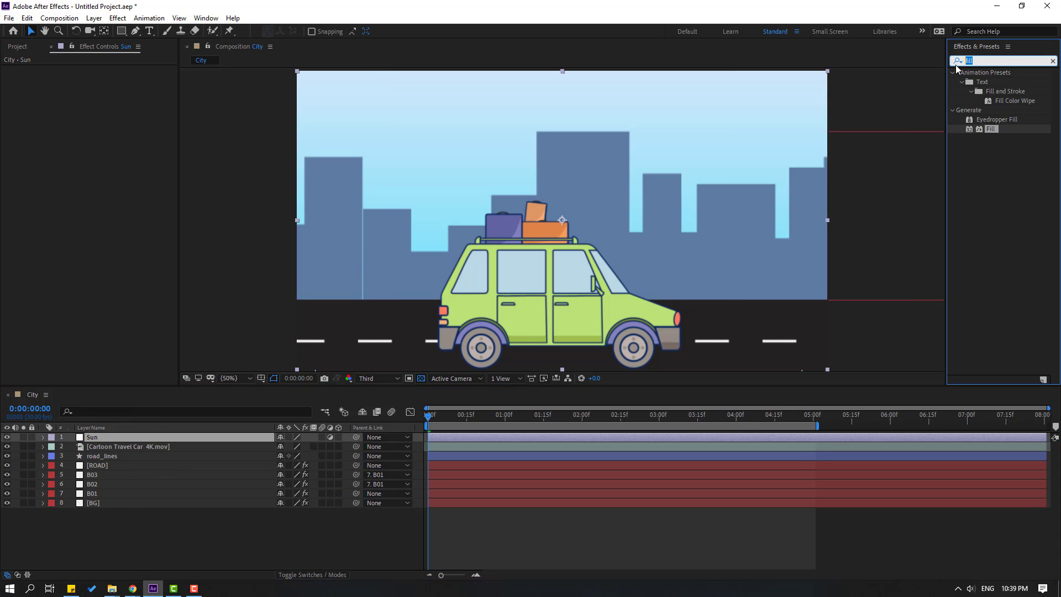
pyautogui.write('lens')
pyautogui.click(988, 120)
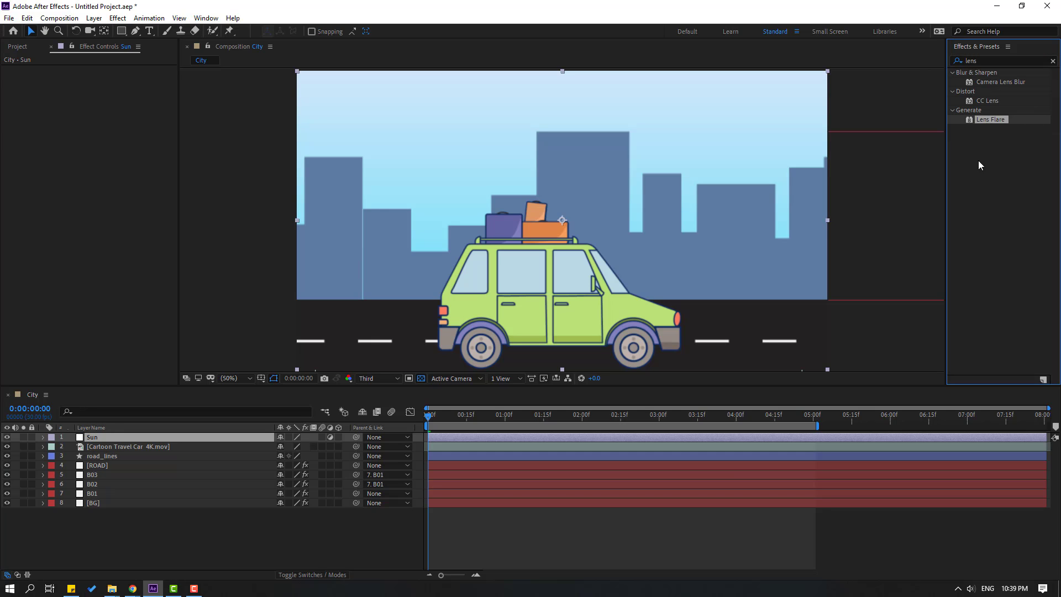
pyautogui.moveTo(999, 122); pyautogui.dragTo(94, 440)
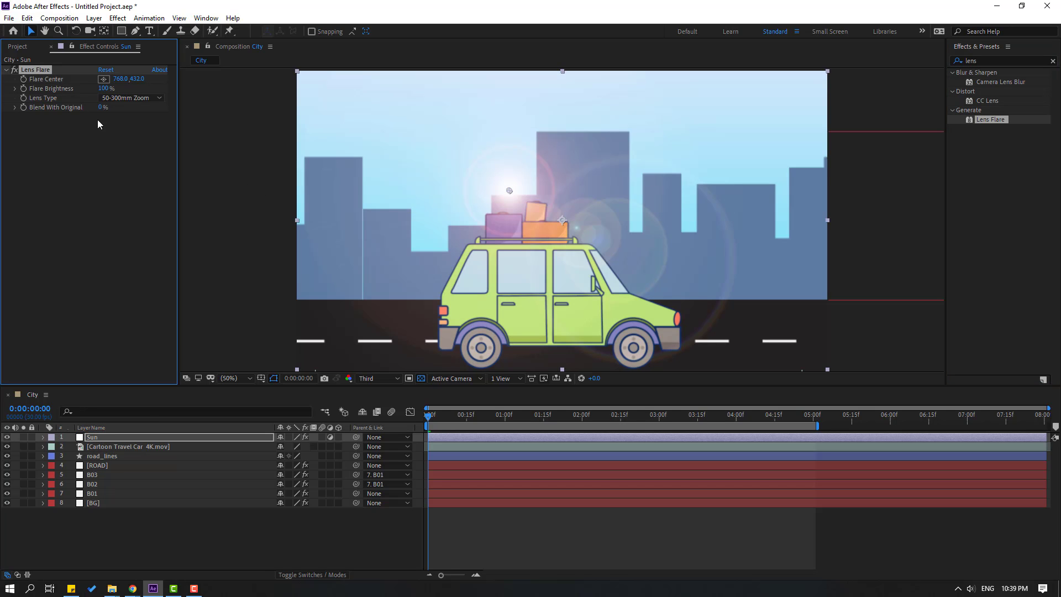
# - Set the Lens Flare's Lens Type to 105mm Prime
pyautogui.click(112, 99)
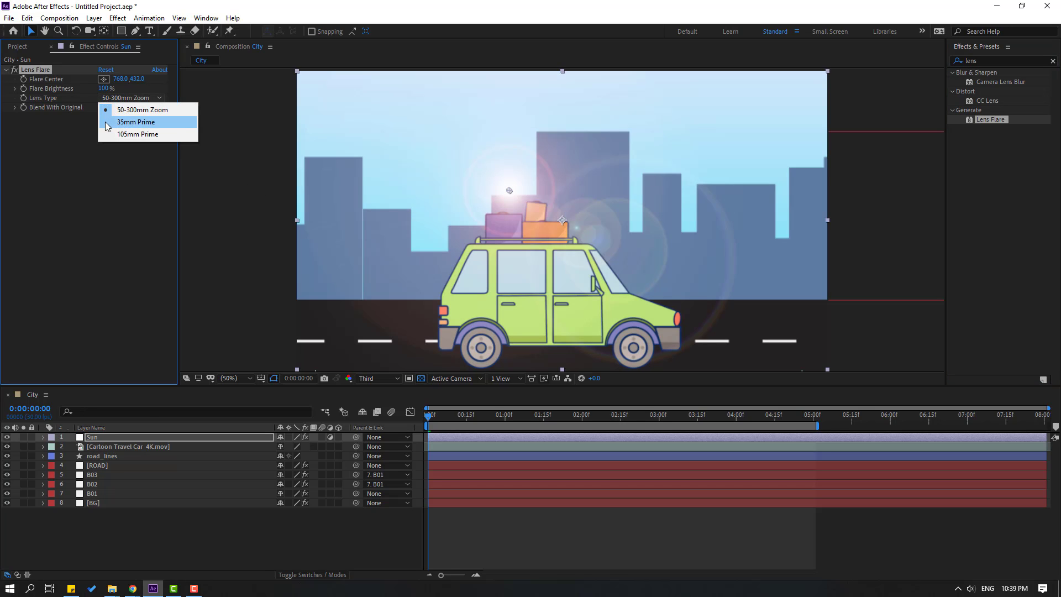
pyautogui.click(126, 122)
pyautogui.click(124, 97)
pyautogui.click(126, 137)
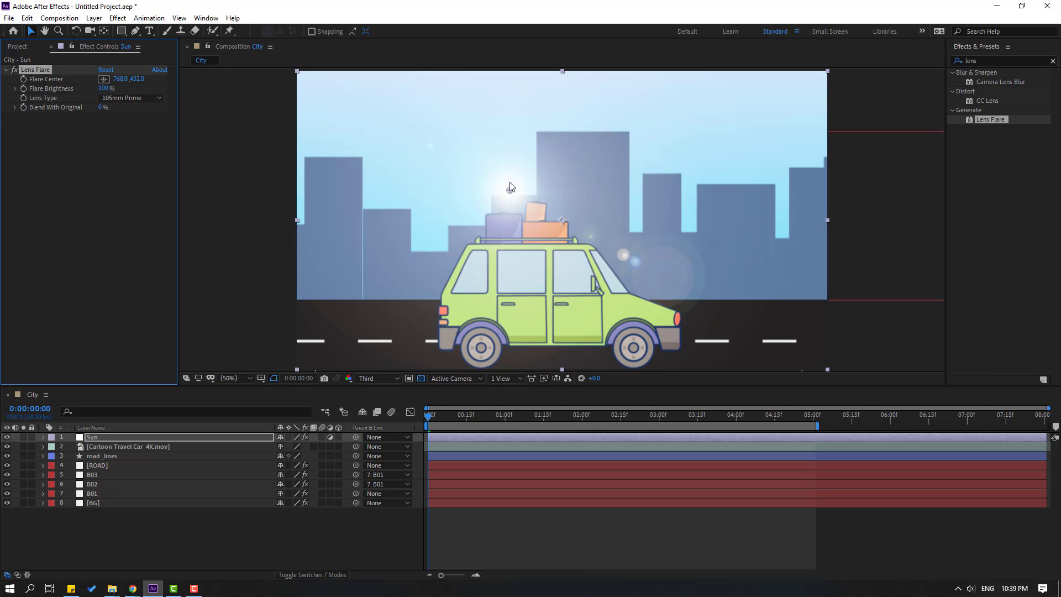
# - Keyframe Flare Center from 1666,122 at 0s to 1070,102 at 5s, then preview
pyautogui.moveTo(512, 192); pyautogui.dragTo(758, 109)
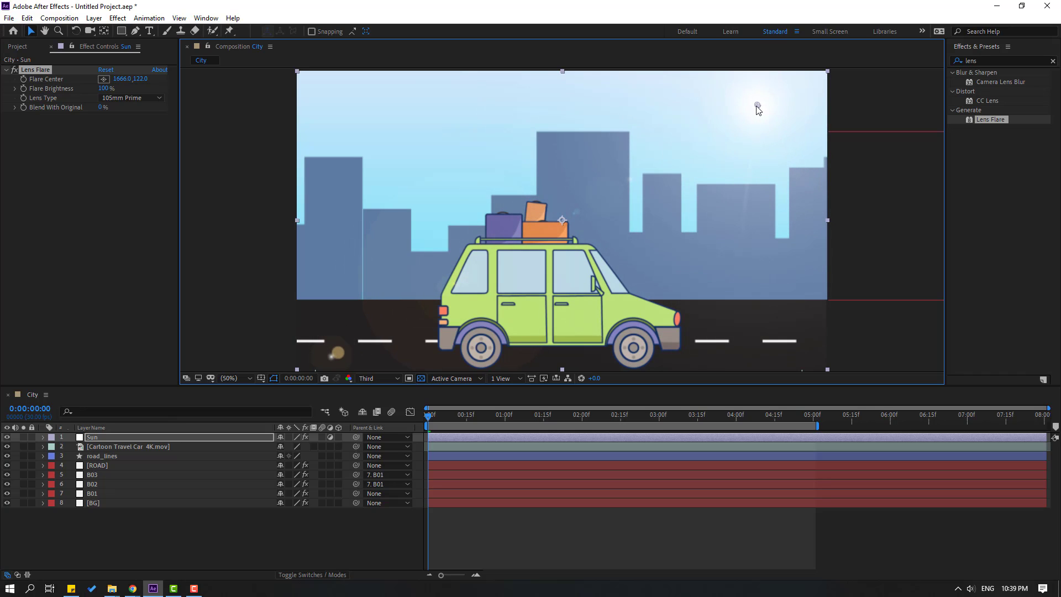
pyautogui.click(22, 82)
pyautogui.moveTo(467, 425); pyautogui.dragTo(816, 424)
pyautogui.moveTo(752, 109); pyautogui.dragTo(587, 103)
pyautogui.click(867, 532)
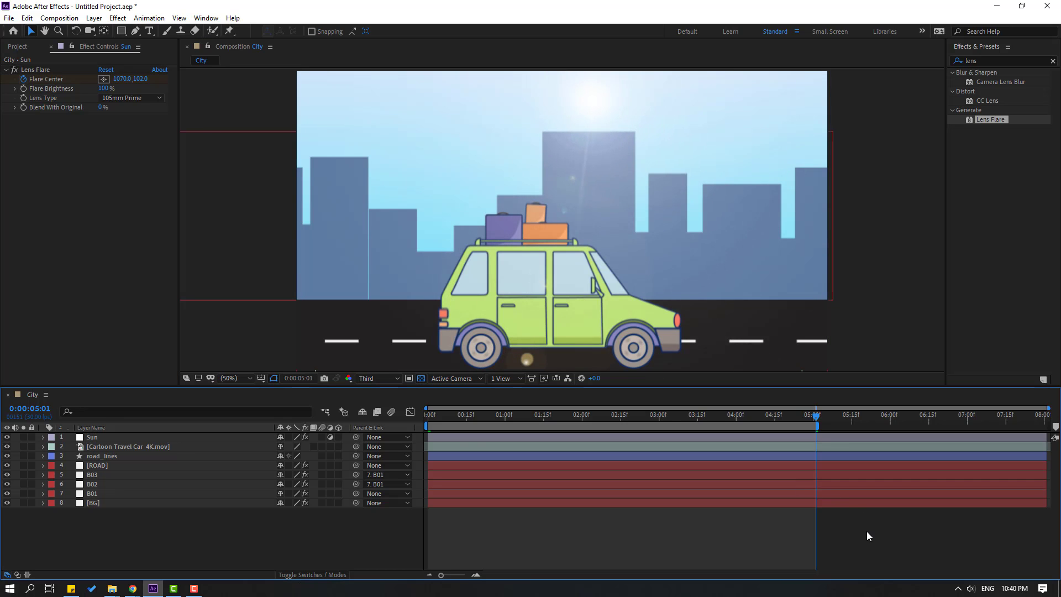
pyautogui.press('space')
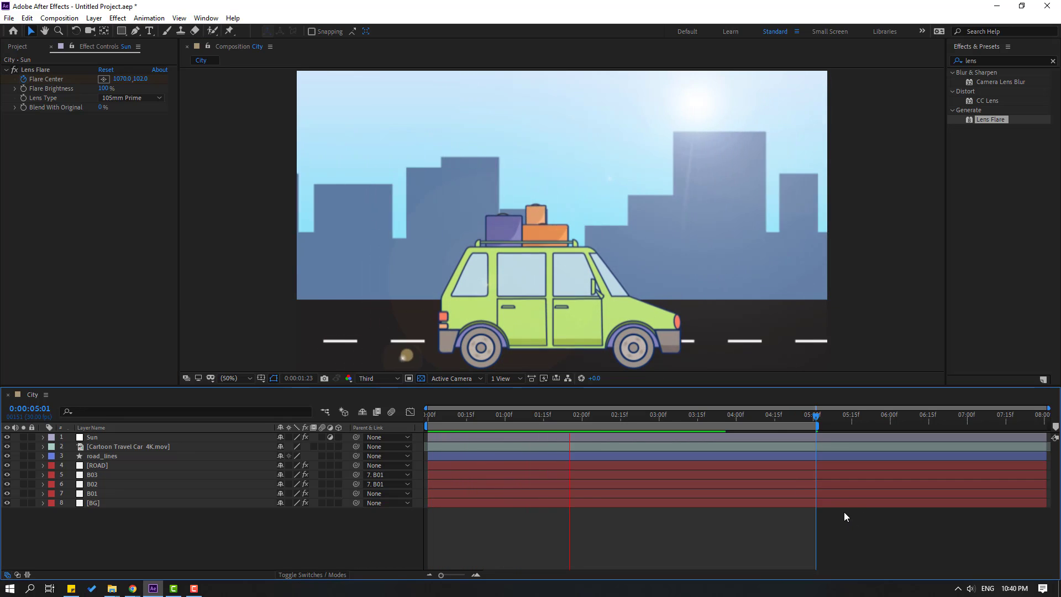
pyautogui.press('space')
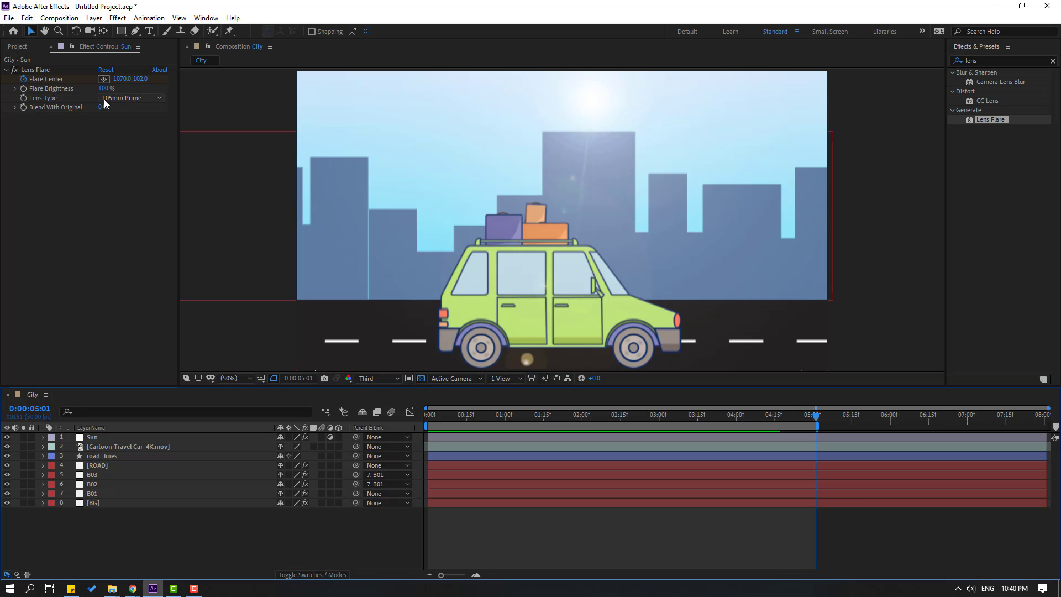
# - Raise Flare Brightness to 124% and replay the preview
pyautogui.moveTo(102, 90); pyautogui.dragTo(118, 90)
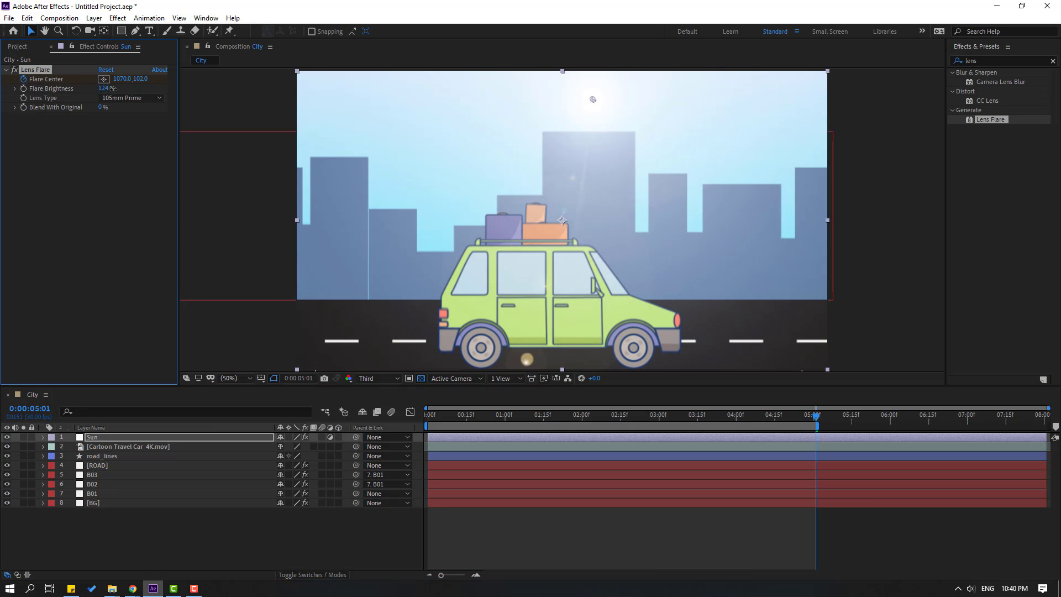
pyautogui.press('space')
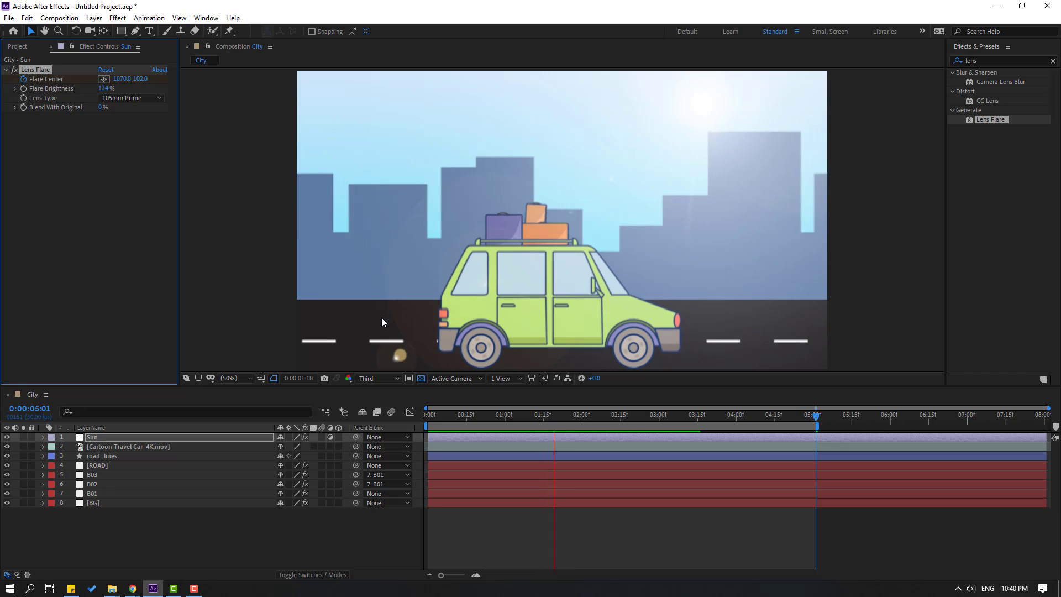
pyautogui.press('space')
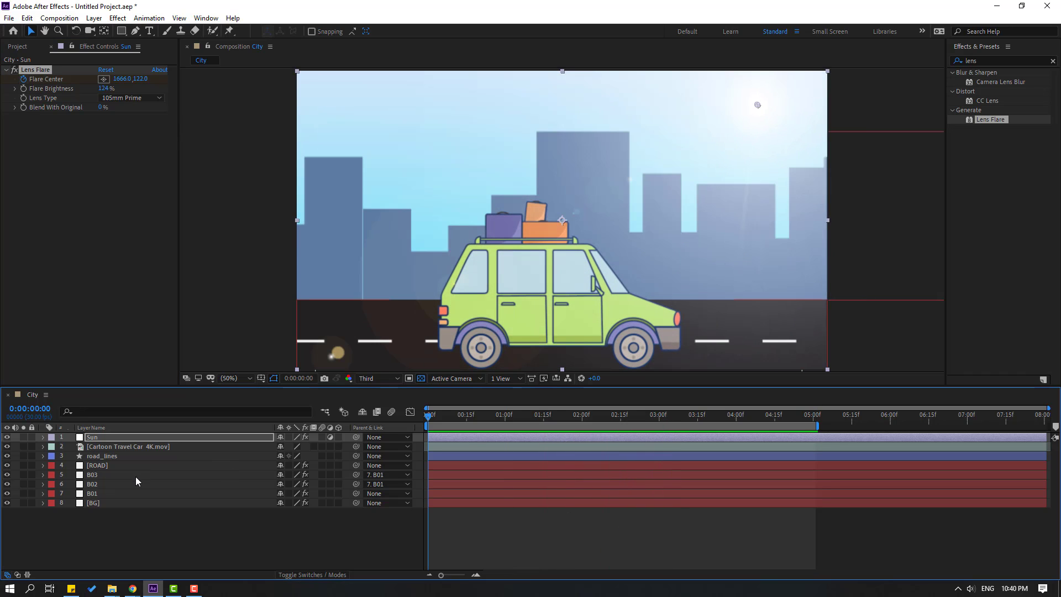
# - Enable the Motion Blur switch on buildings B03, B02 and B01
pyautogui.click(97, 475)
pyautogui.keyDown('shift'); pyautogui.click(101, 484); pyautogui.keyUp('shift')
pyautogui.keyDown('shift'); pyautogui.click(98, 492); pyautogui.keyUp('shift')
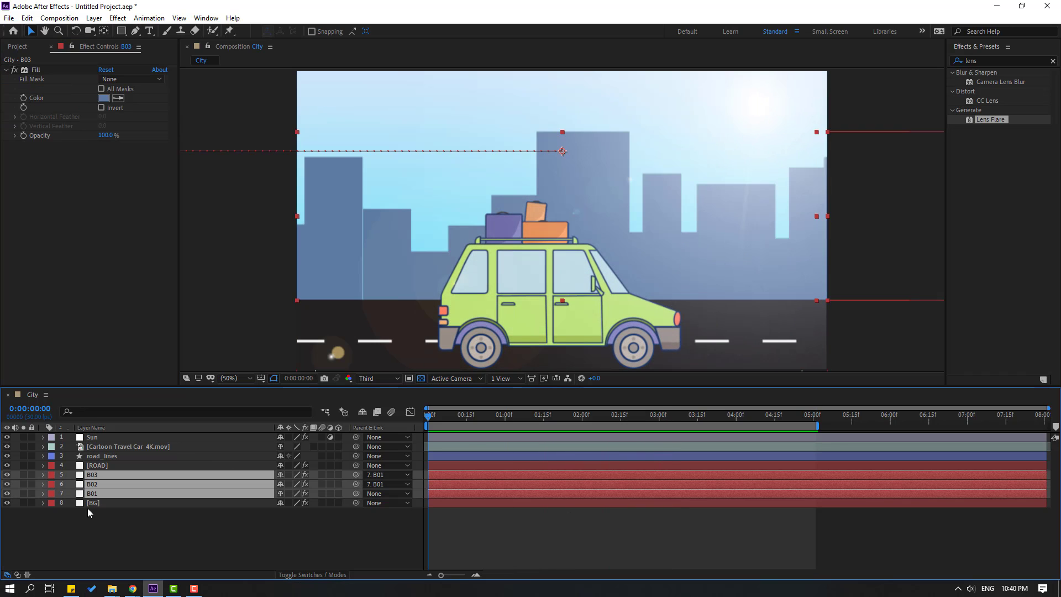
pyautogui.click(321, 474)
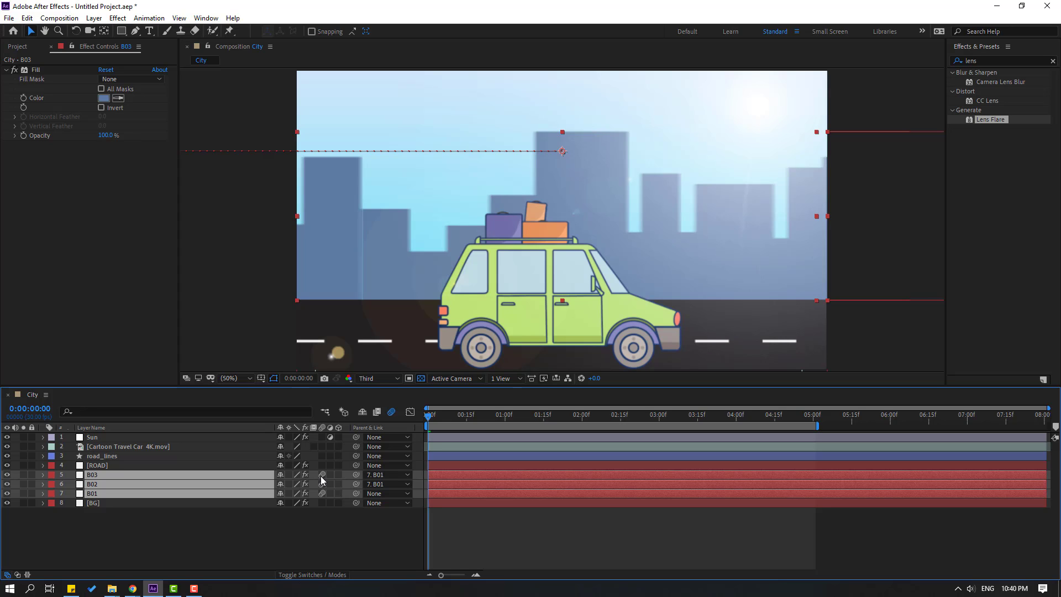
pyautogui.click(85, 515)
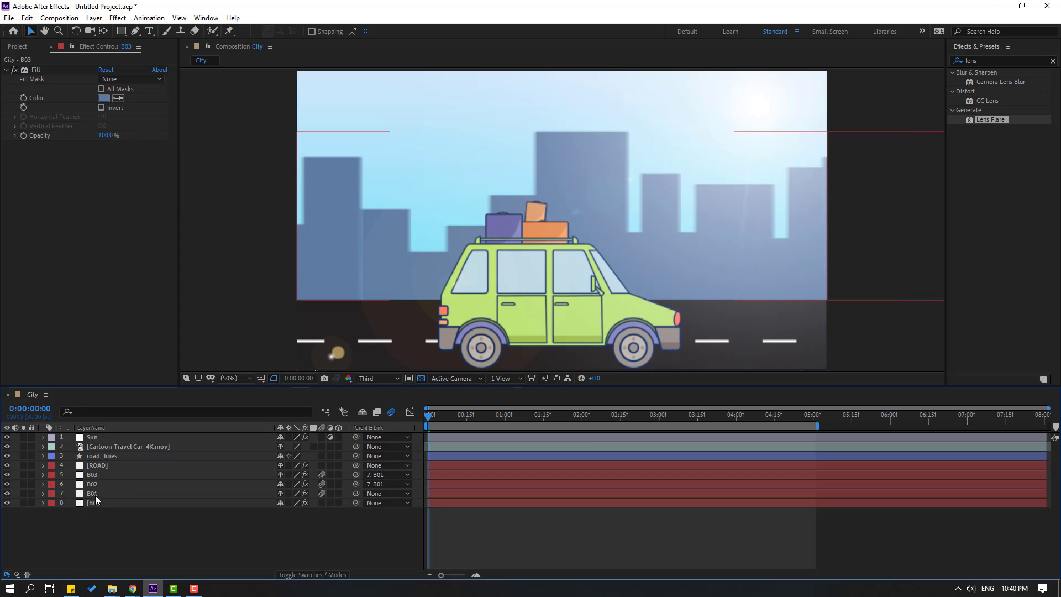
# - Set B01's Position X at five seconds to -4519
pyautogui.click(97, 494)
pyautogui.press('p')
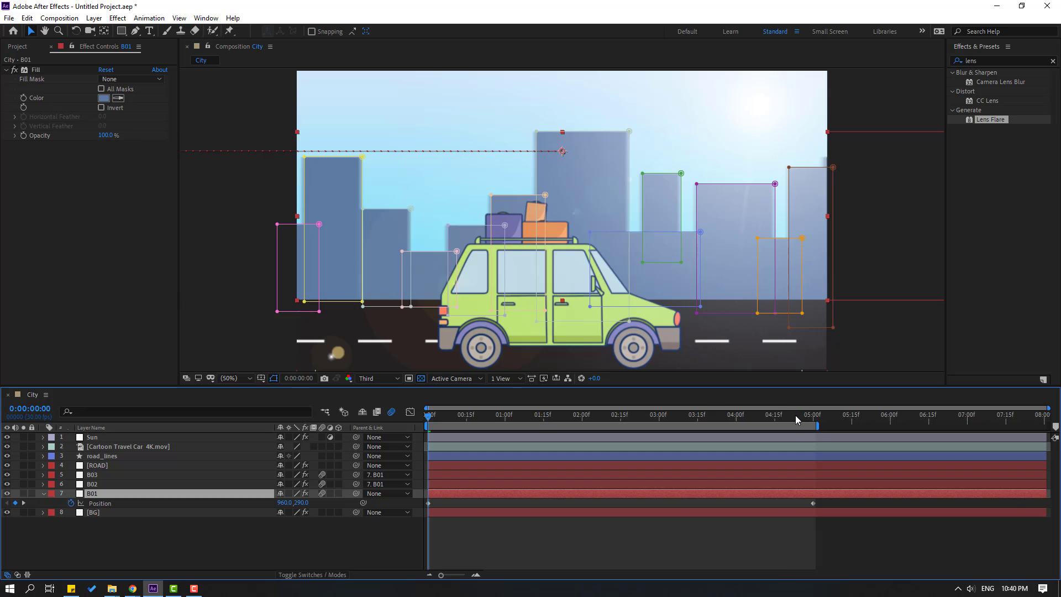
pyautogui.click(812, 419)
pyautogui.moveTo(290, 503); pyautogui.dragTo(202, 509)
pyautogui.click(183, 548)
# - Duplicate building B03 and name the copy B04
pyautogui.click(97, 477)
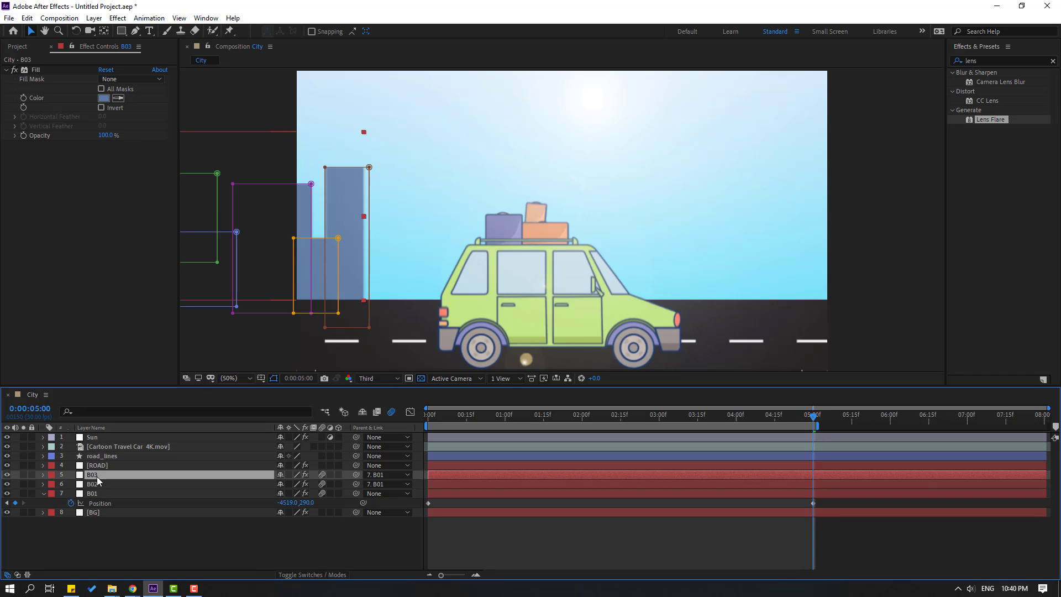
pyautogui.hotkey('ctrl', 'd')
pyautogui.press(',')
pyautogui.press('Return')
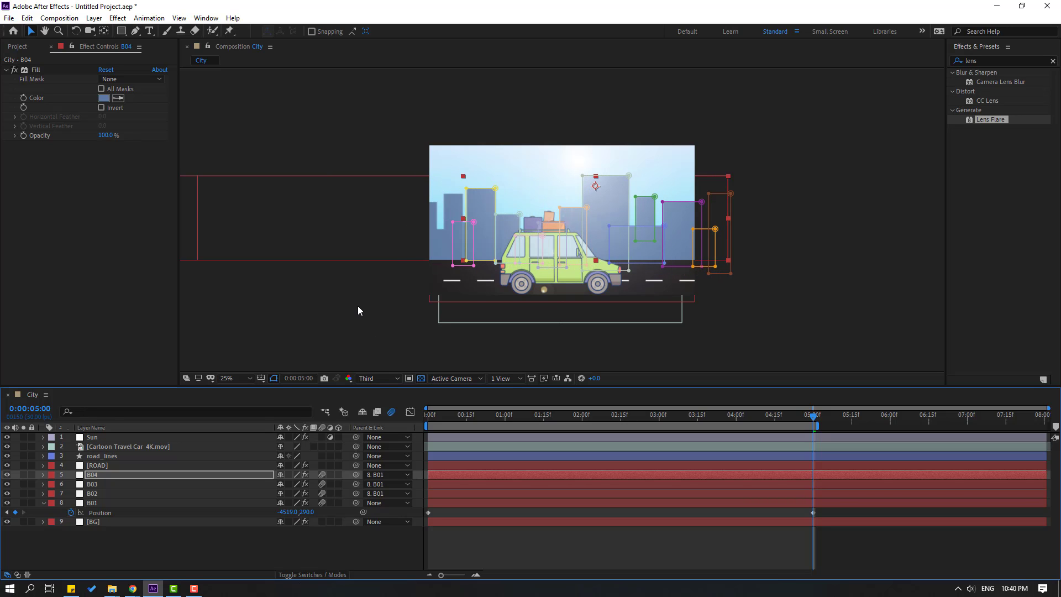
pyautogui.click(360, 432)
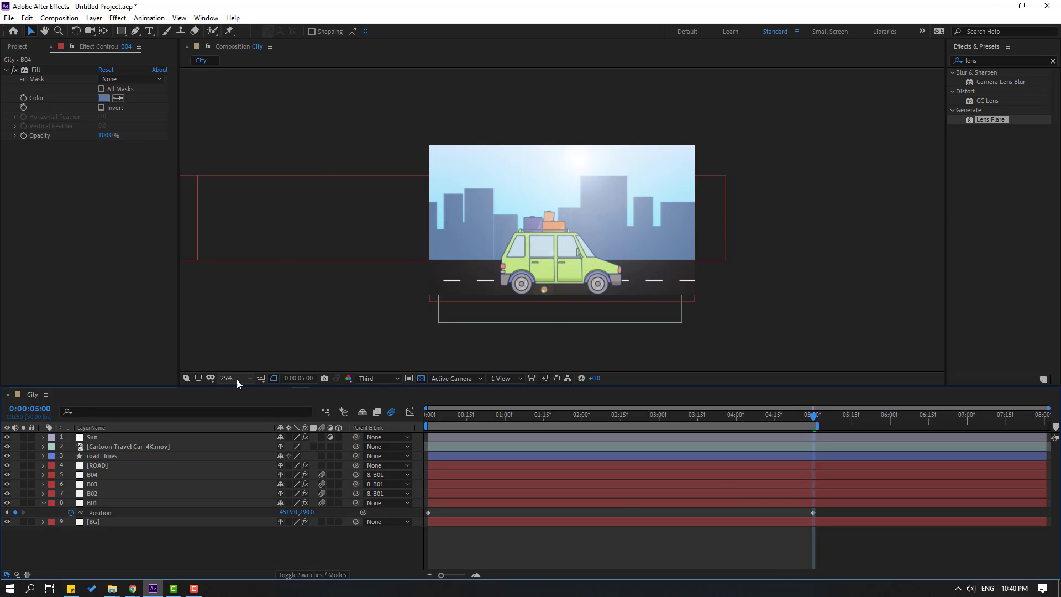